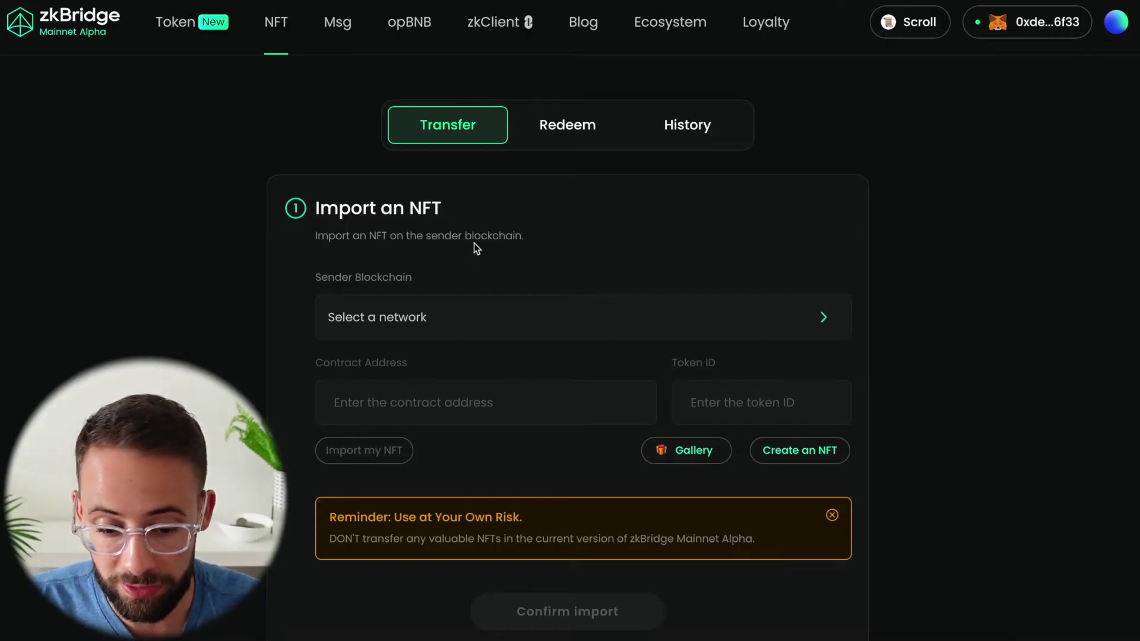
# Pick Polygon from the Sender Blockchain network list for the NFT import.
pyautogui.scroll(-1, 475, 244)
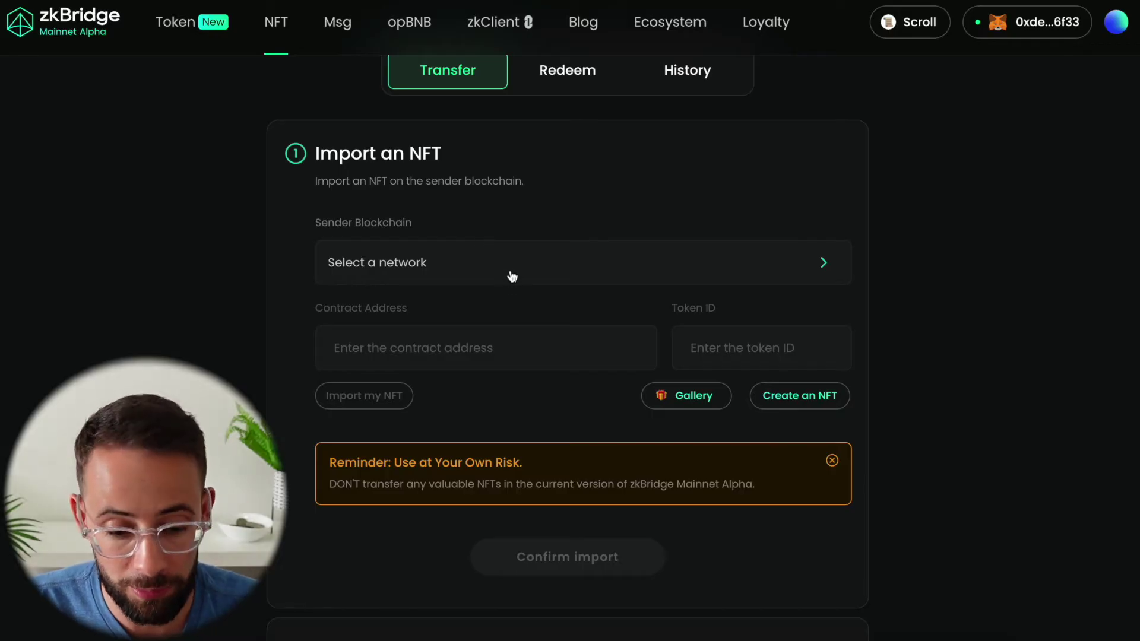
pyautogui.scroll(1, 494, 275)
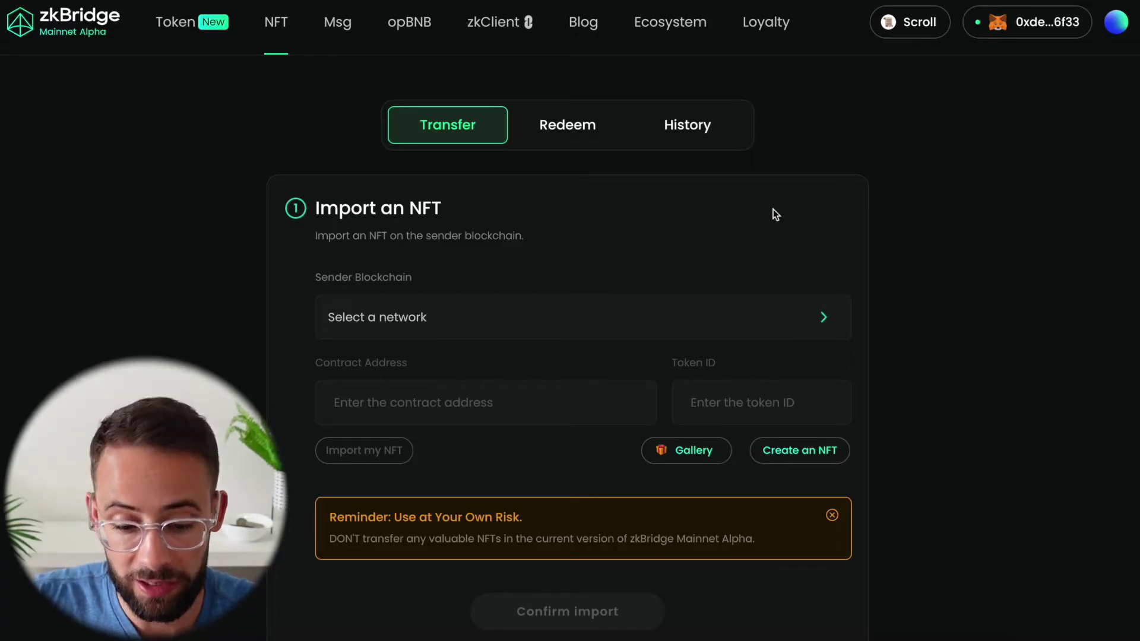
pyautogui.click(665, 320)
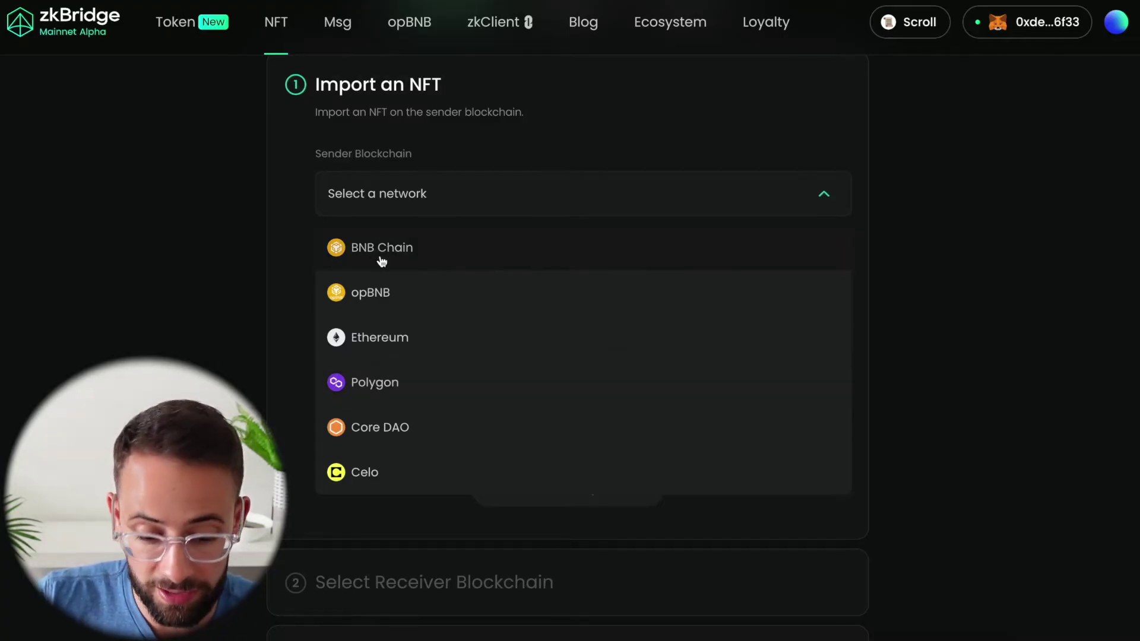
pyautogui.click(376, 385)
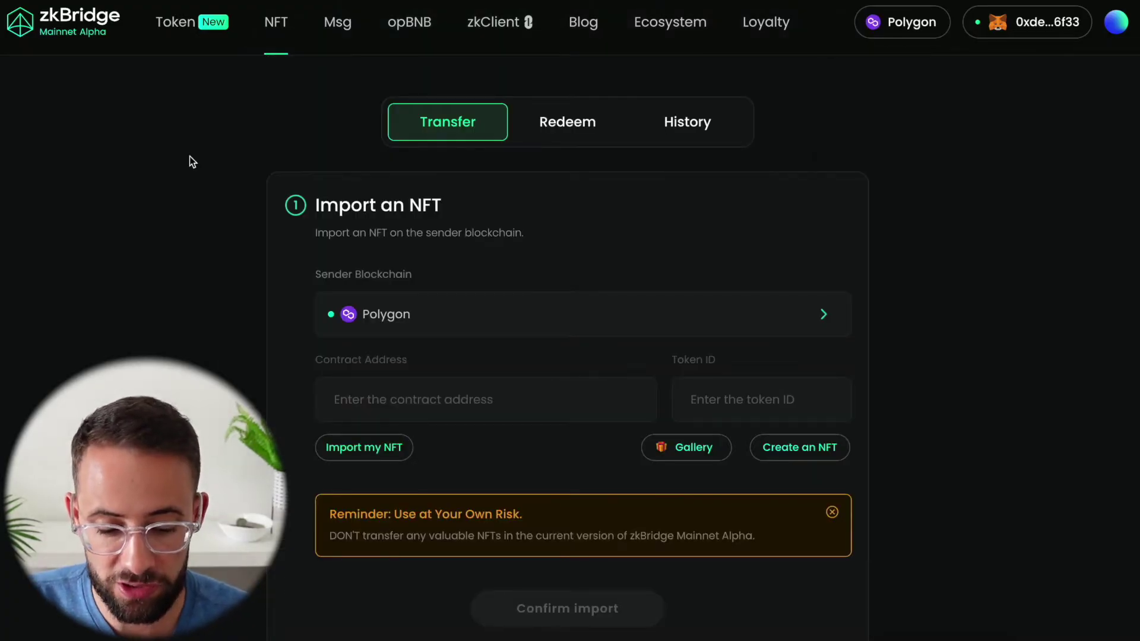
pyautogui.scroll(-1, 229, 267)
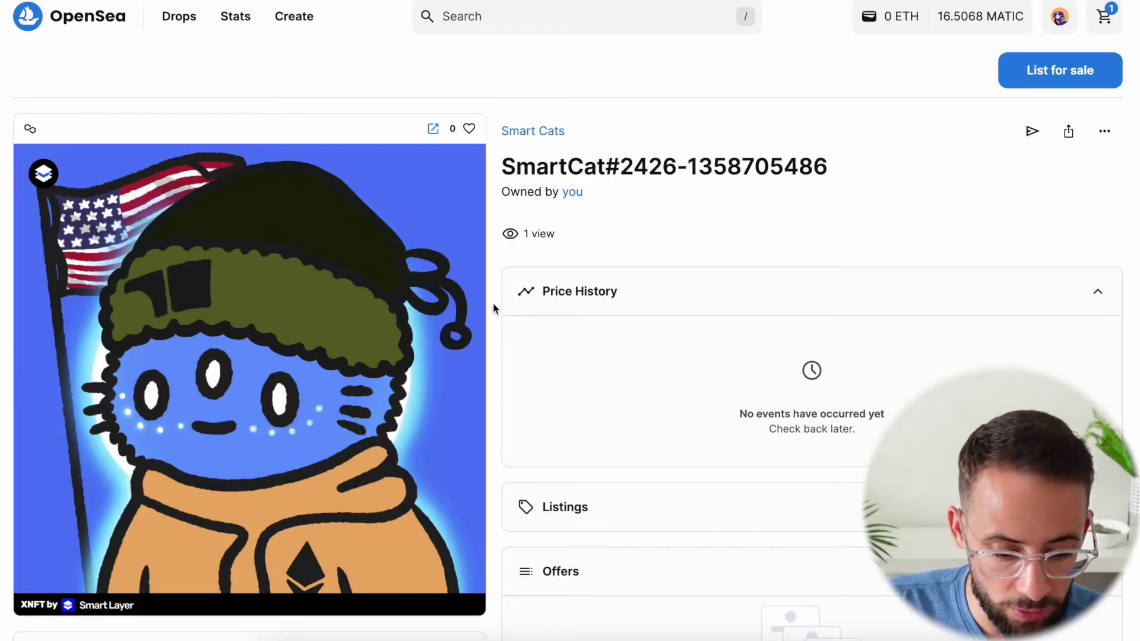
# Copy contract address 0xD5cA946AC1c1F24Eb26dae9e1A53ba6a02bd97Fe from Polygonscan into zkBridge's Contract Address.
pyautogui.scroll(-6, 398, 343)
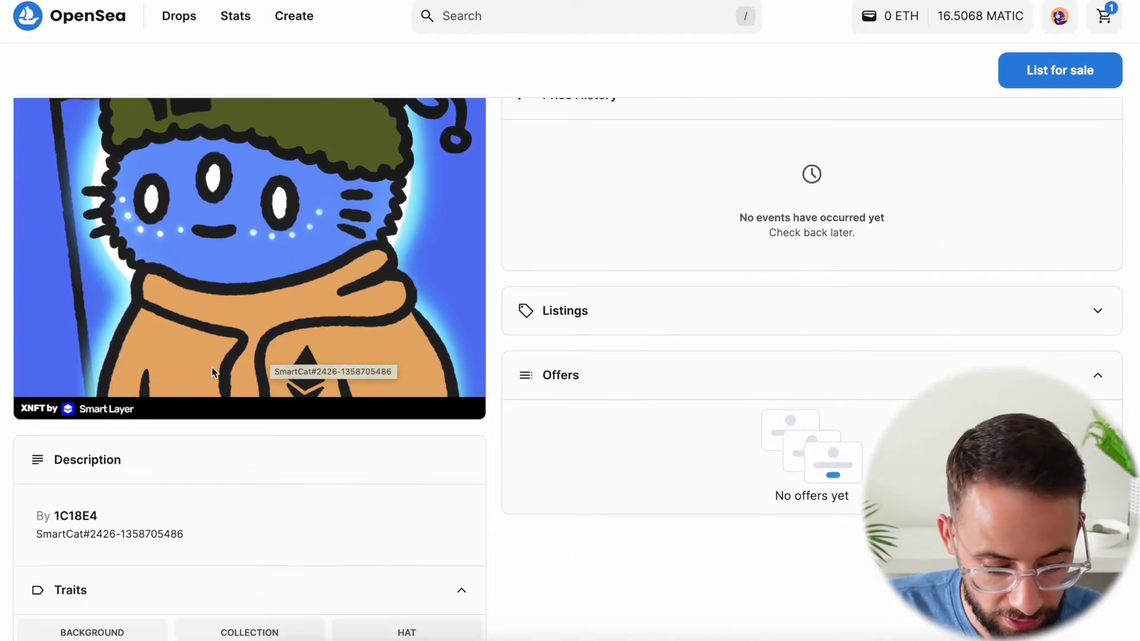
pyautogui.scroll(3, 211, 371)
pyautogui.scroll(3, 301, 120)
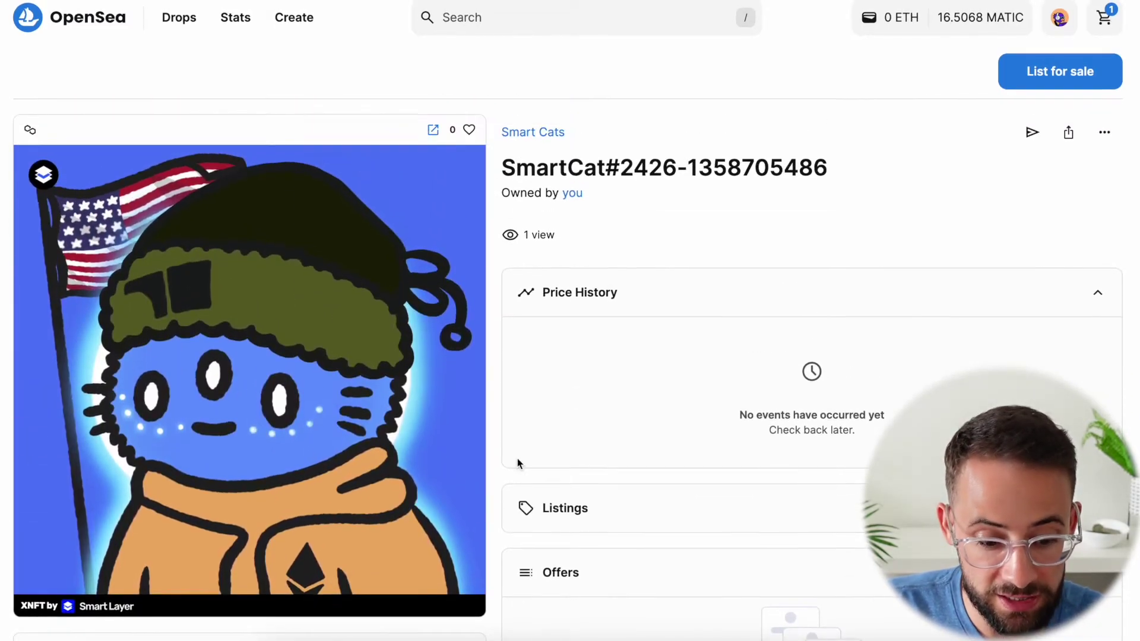
pyautogui.scroll(-10, 213, 223)
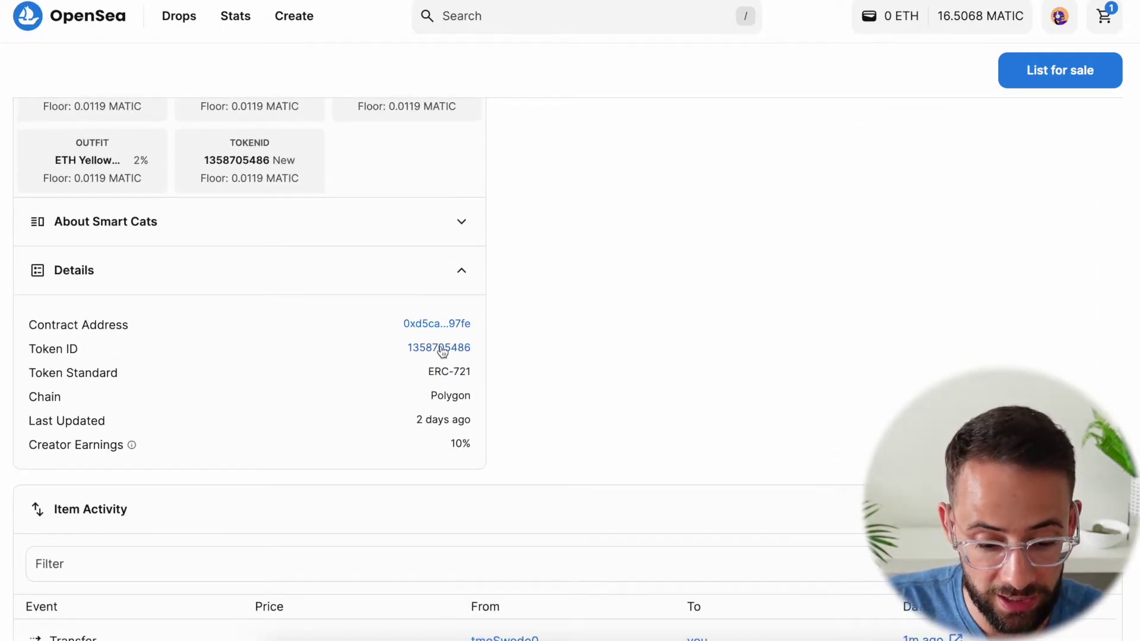
pyautogui.click(418, 324)
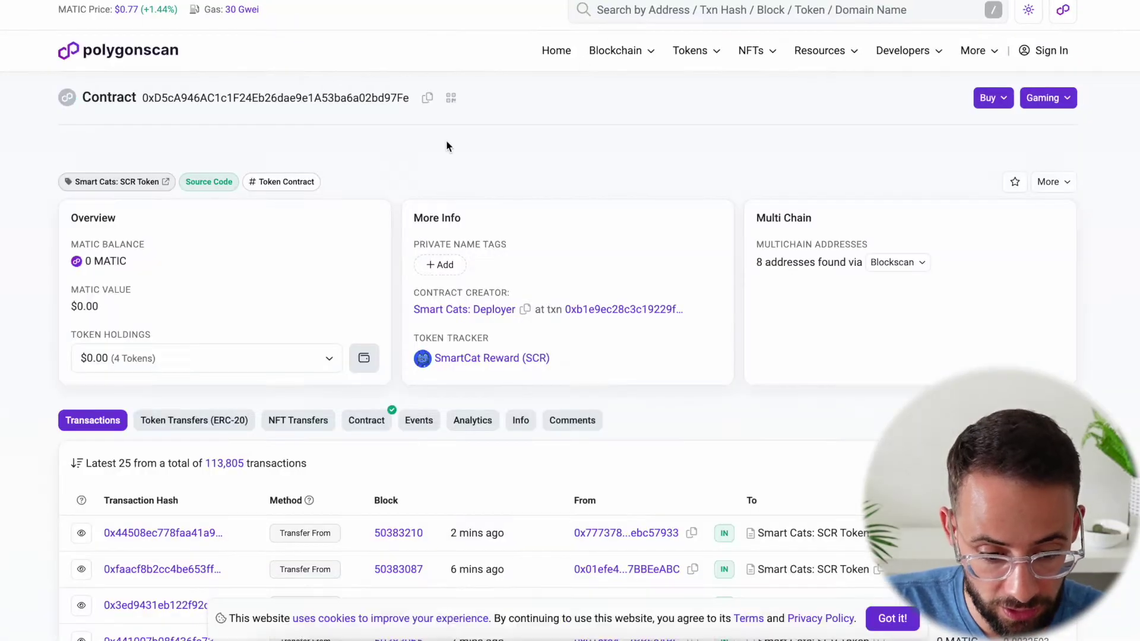
pyautogui.click(427, 98)
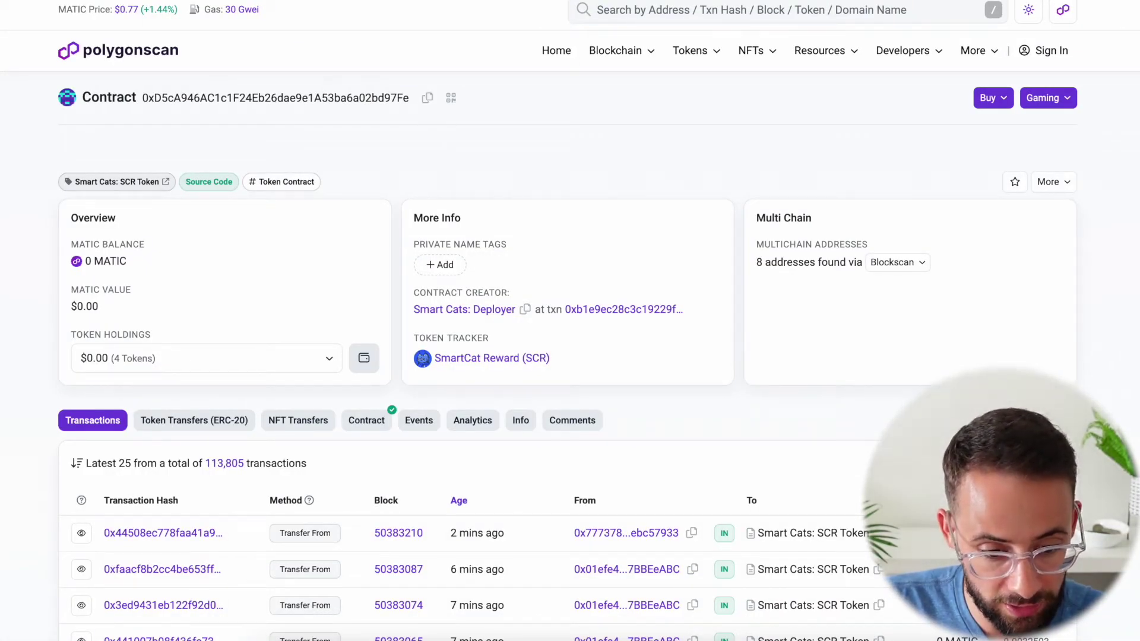
pyautogui.hotkey('ctrl', 'Tab')
pyautogui.click(495, 337)
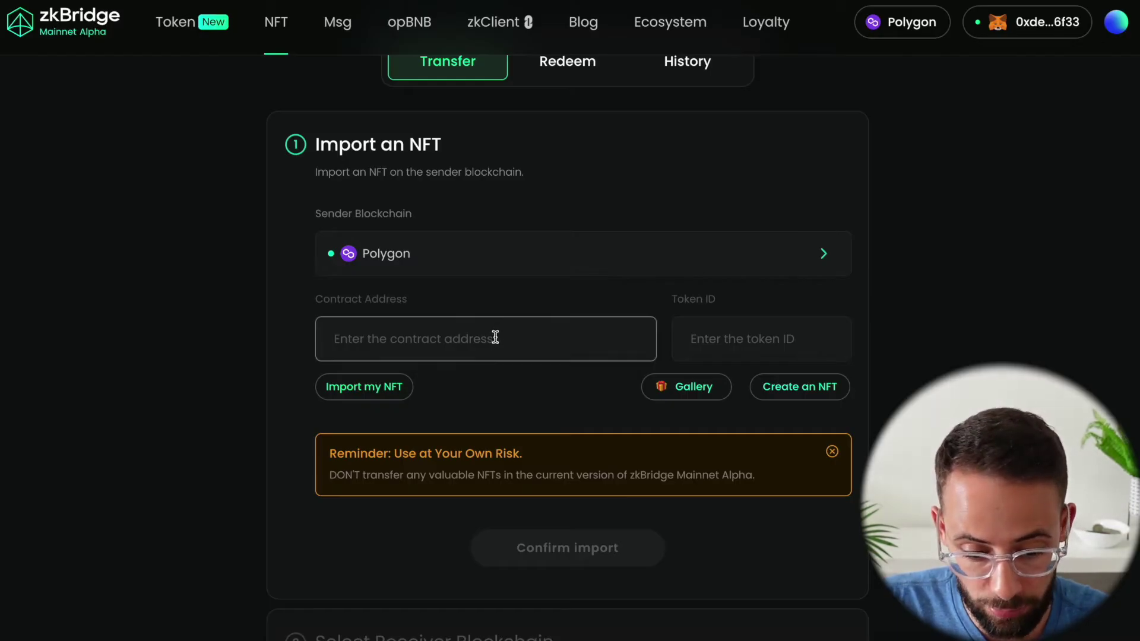
pyautogui.hotkey('ctrl', 'v')
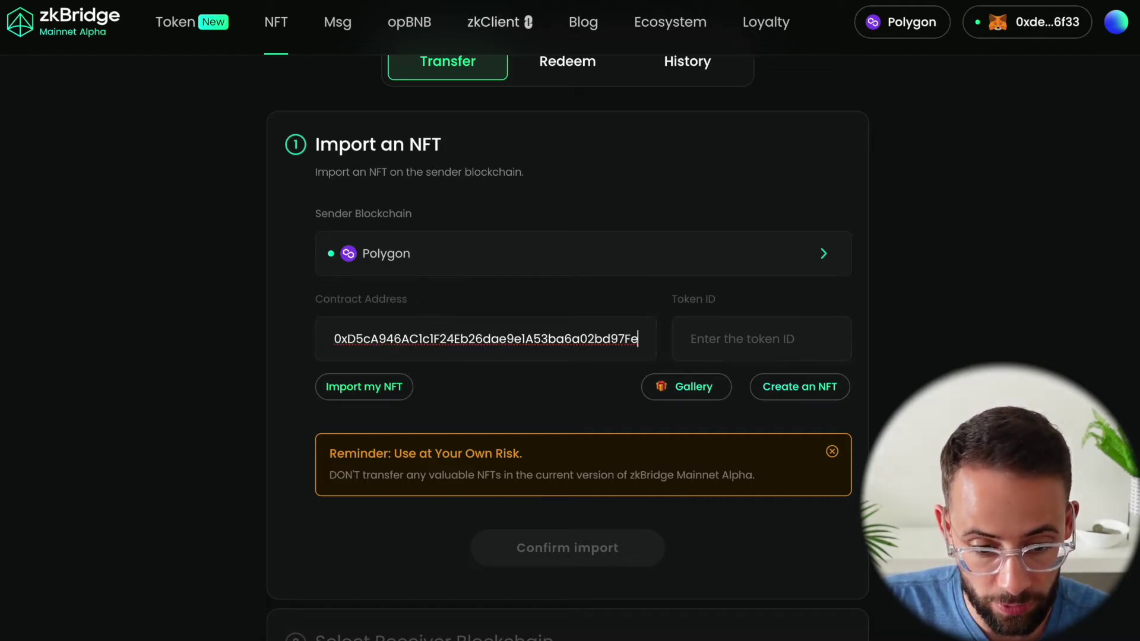
pyautogui.hotkey('ctrl', 'Tab')
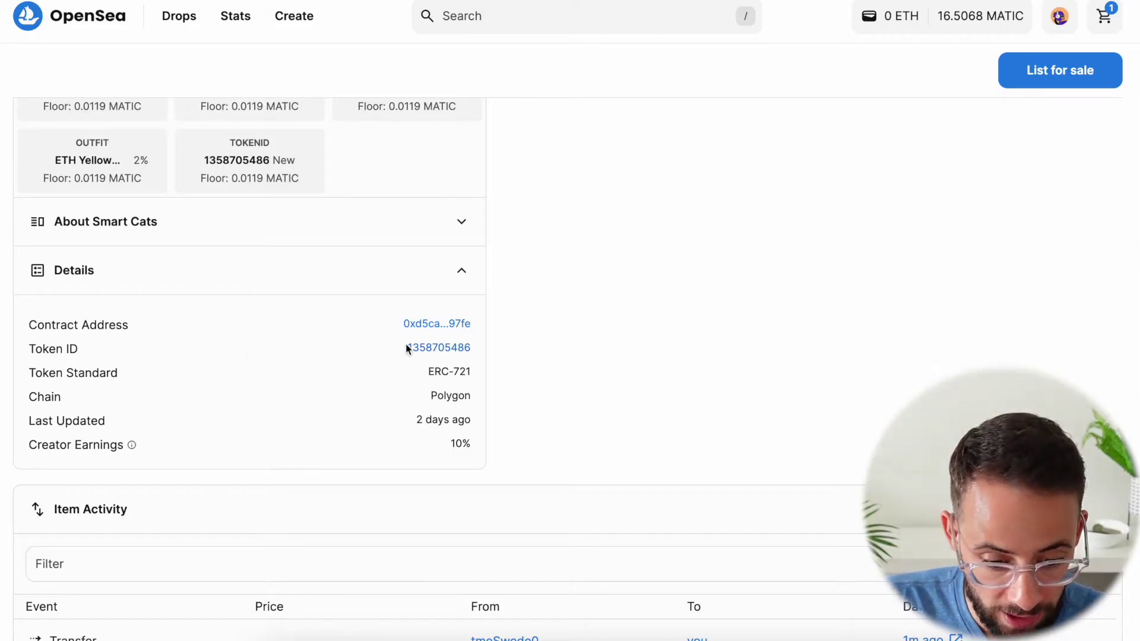
pyautogui.moveTo(401, 345); pyautogui.dragTo(473, 344)
pyautogui.scroll(3, 539, 371)
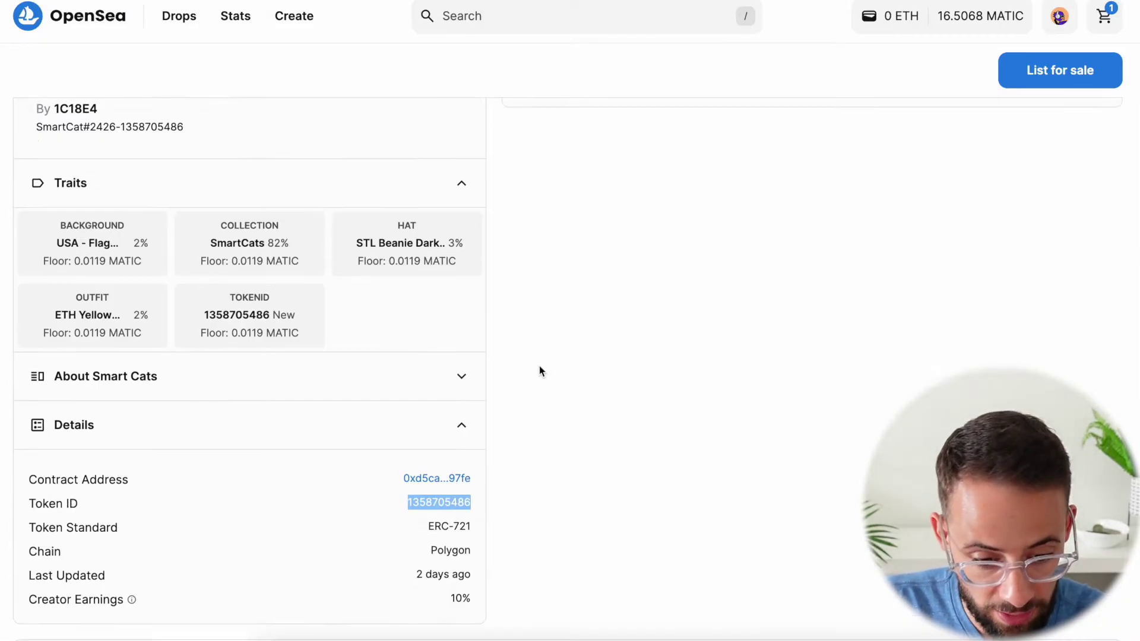
pyautogui.scroll(10, 539, 371)
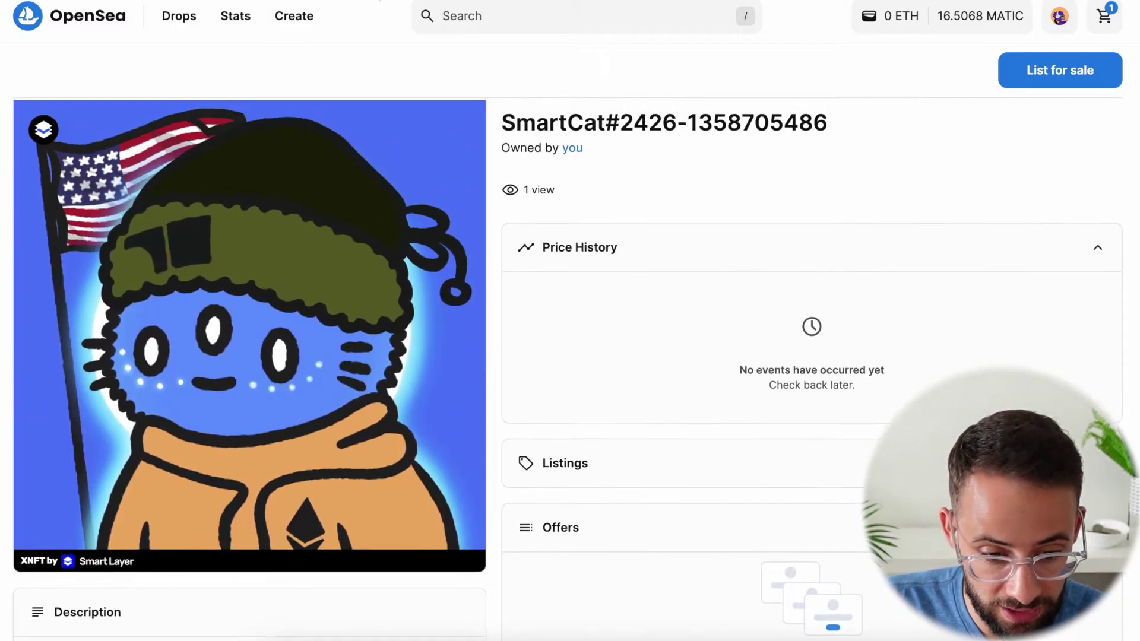
pyautogui.hotkey('ctrl', 'Tab')
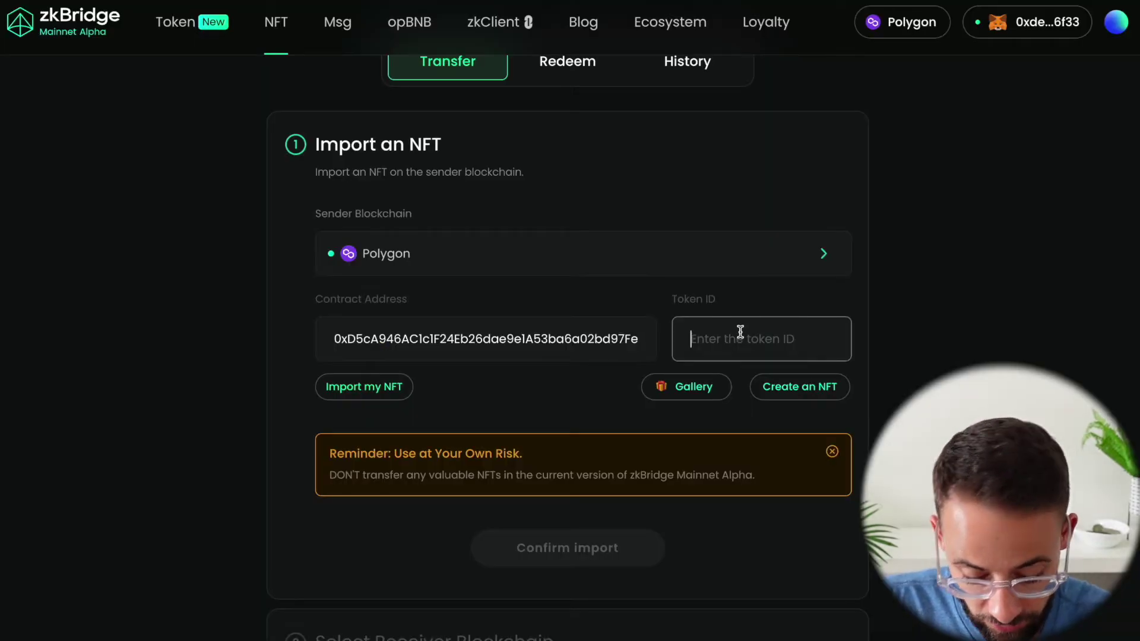
pyautogui.hotkey('ctrl', 'v')
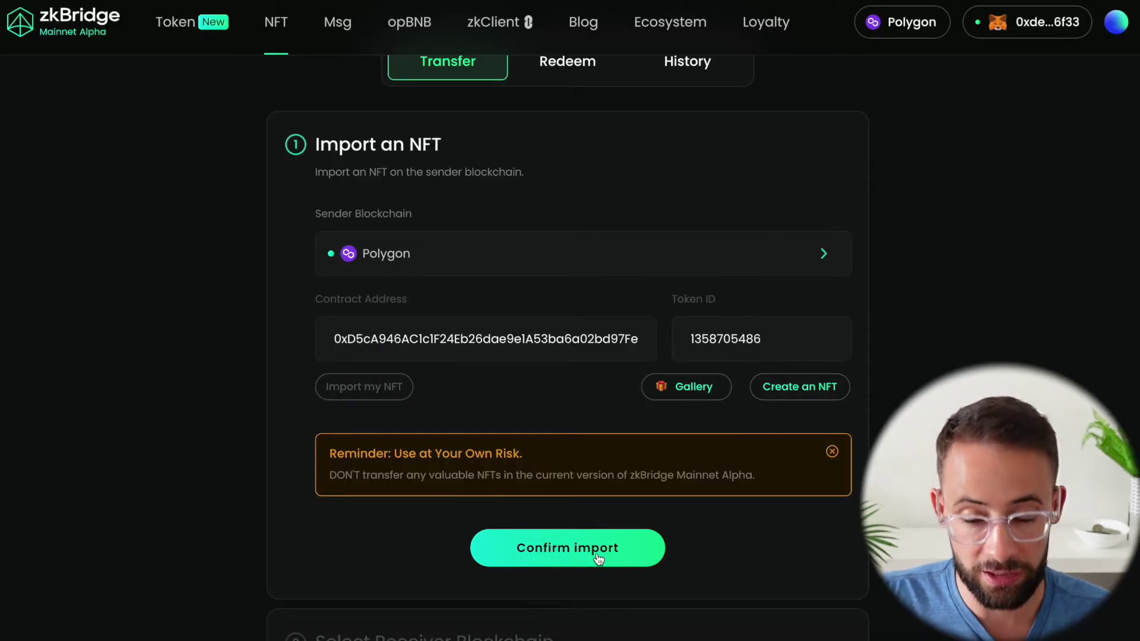
pyautogui.click(597, 558)
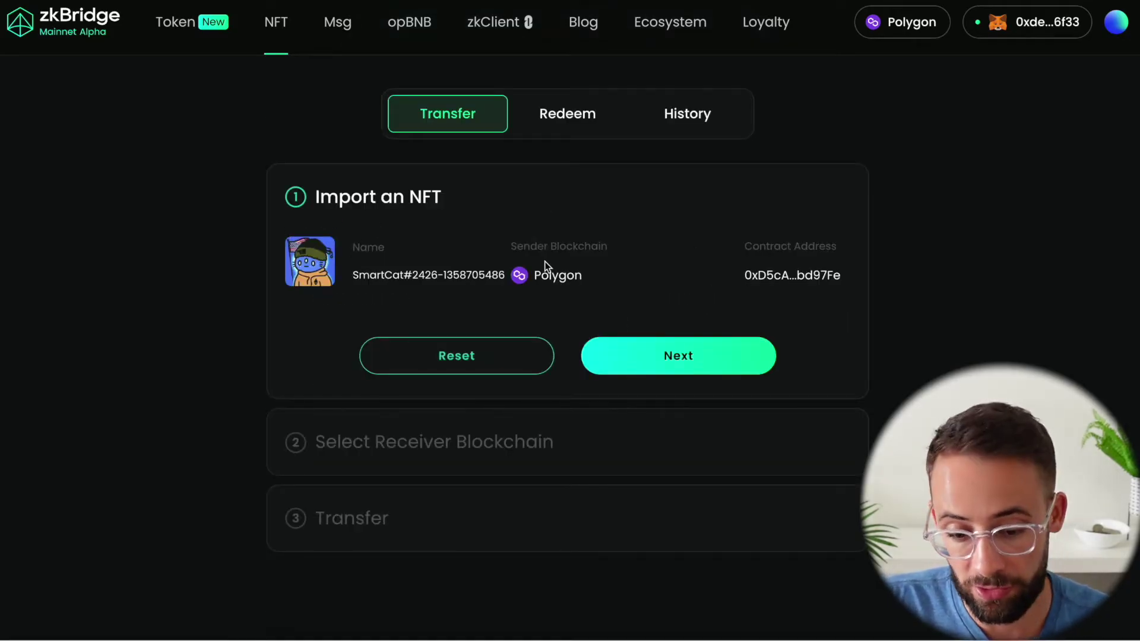
# Move to the receiver step and choose Arbitrum One as the receiver blockchain.
pyautogui.click(711, 359)
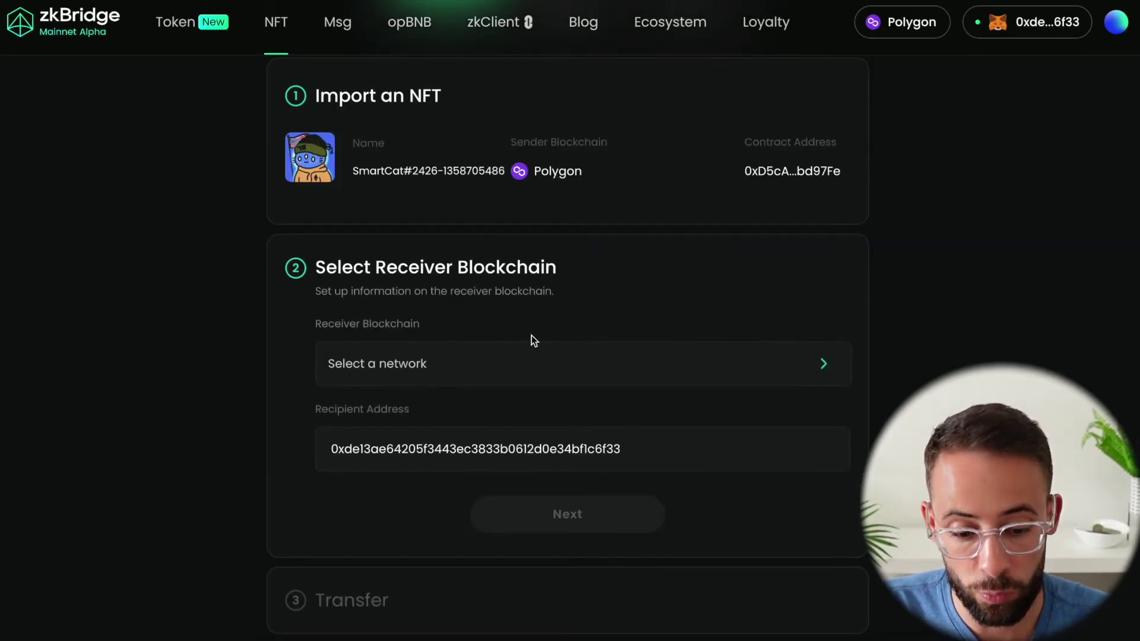
pyautogui.click(481, 376)
pyautogui.scroll(-4, 484, 475)
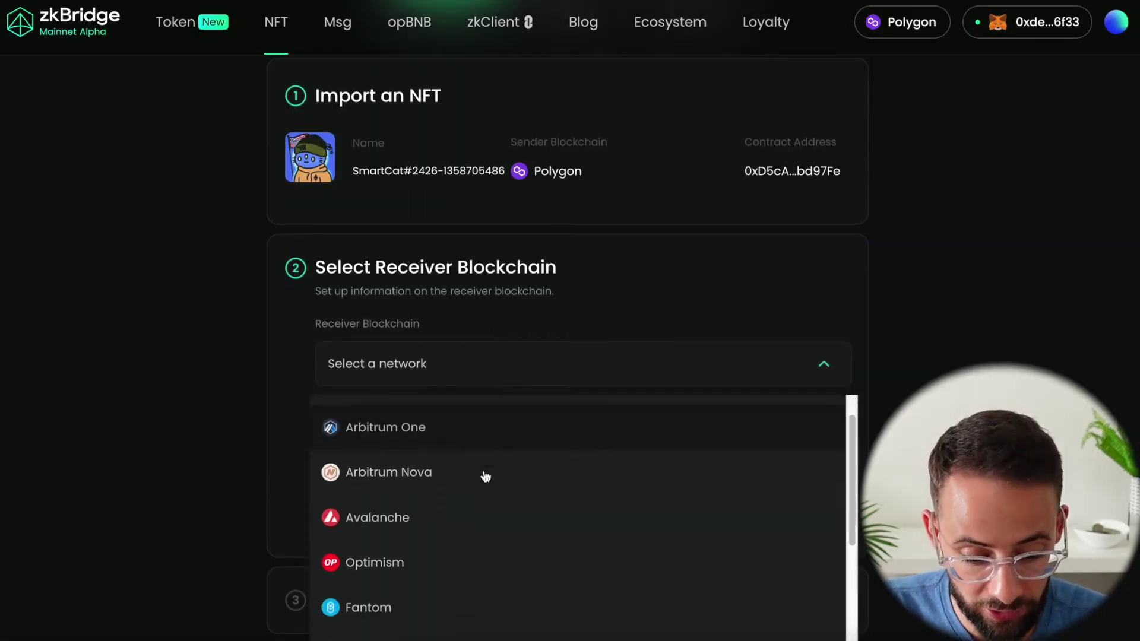
pyautogui.scroll(-2, 541, 505)
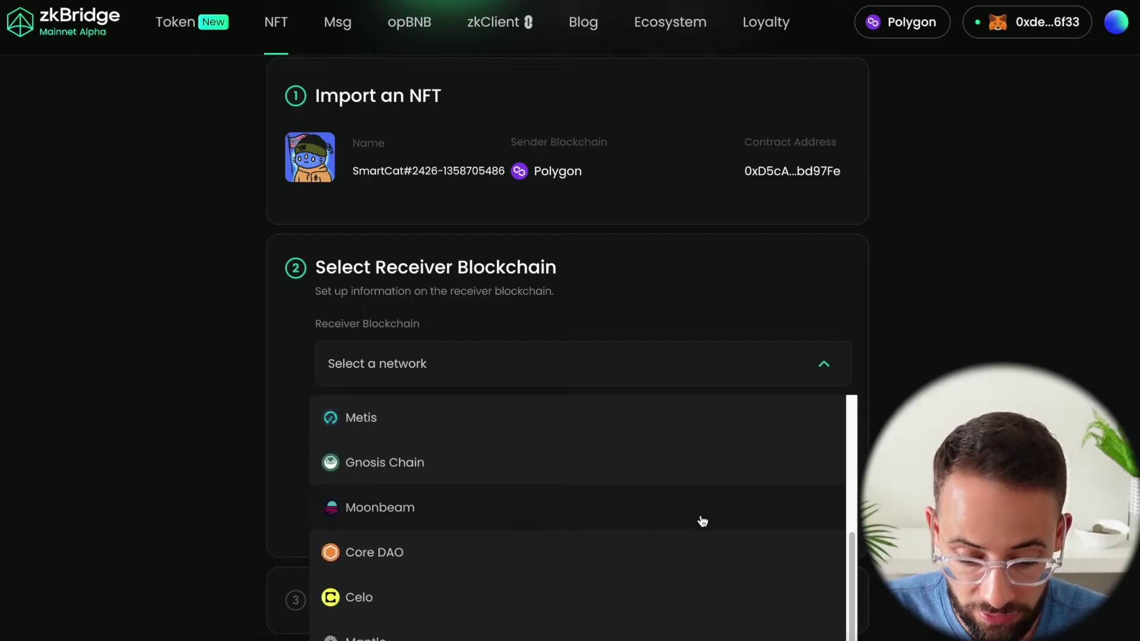
pyautogui.scroll(-1, 700, 522)
pyautogui.scroll(5, 534, 476)
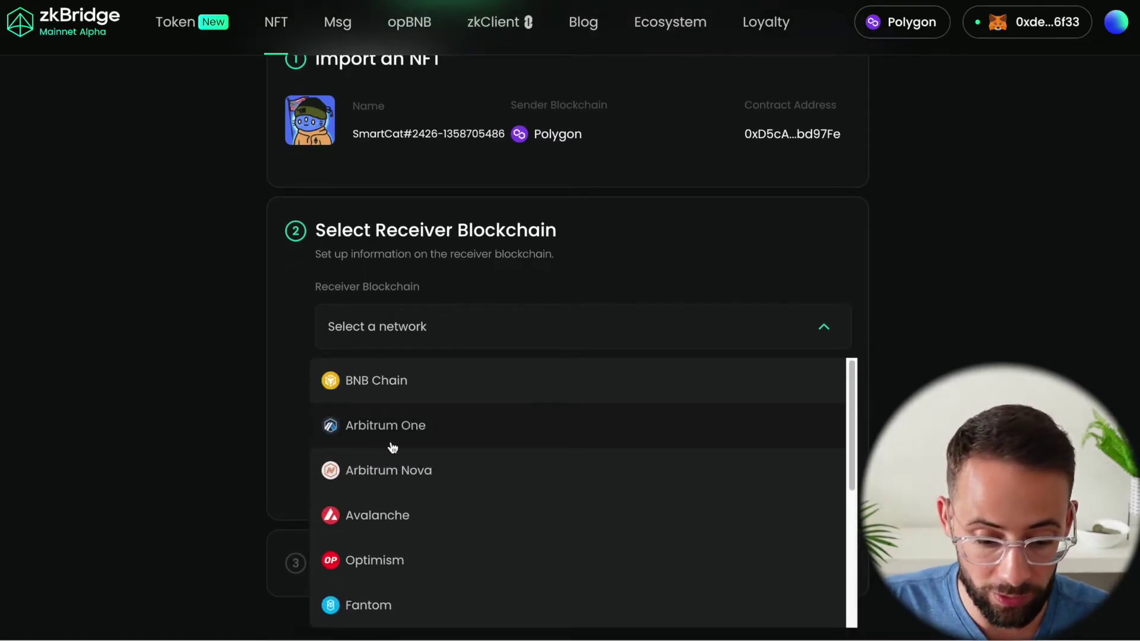
pyautogui.scroll(-2, 464, 435)
pyautogui.scroll(2, 458, 435)
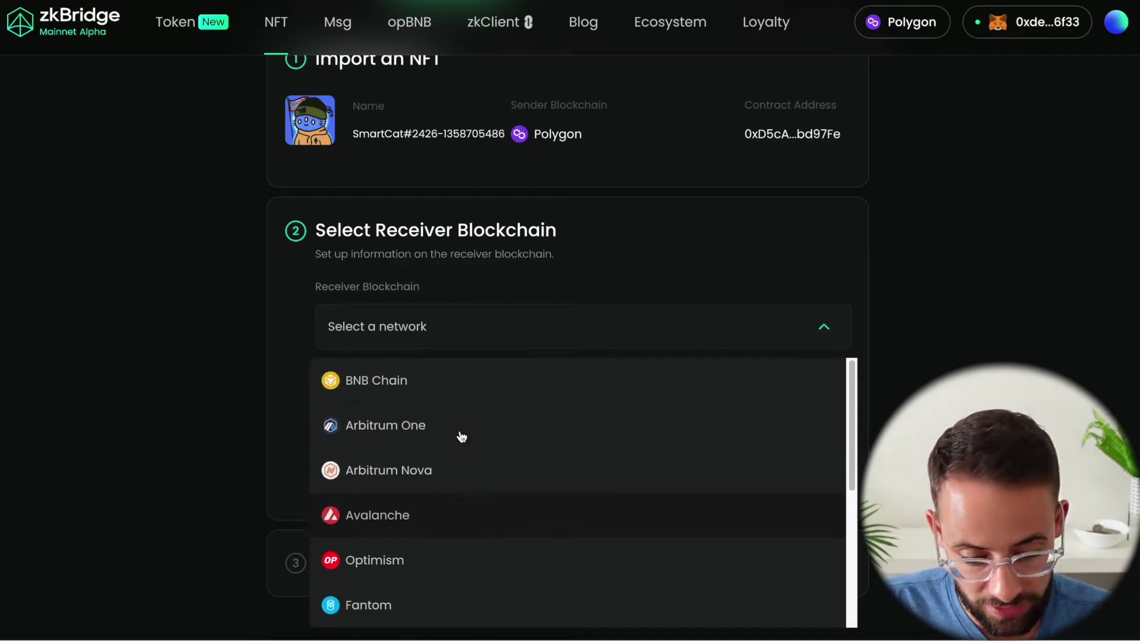
pyautogui.click(425, 437)
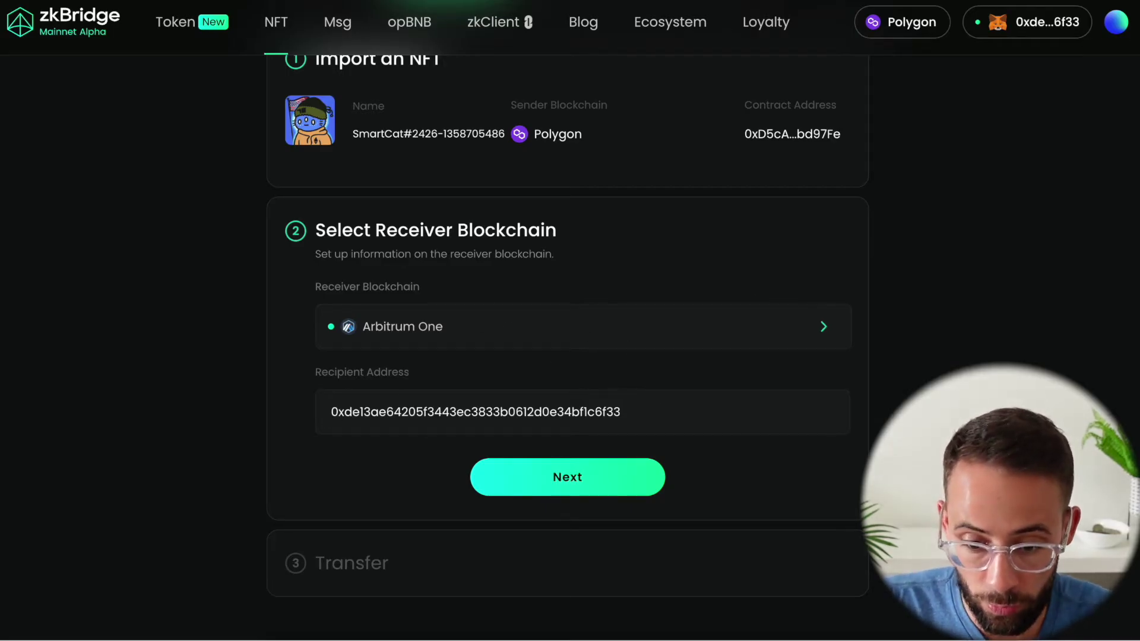
# Check the MATIC balance in the MetaMask wallet, then close it.
pyautogui.hotkey('alt', 'shift', 'm')
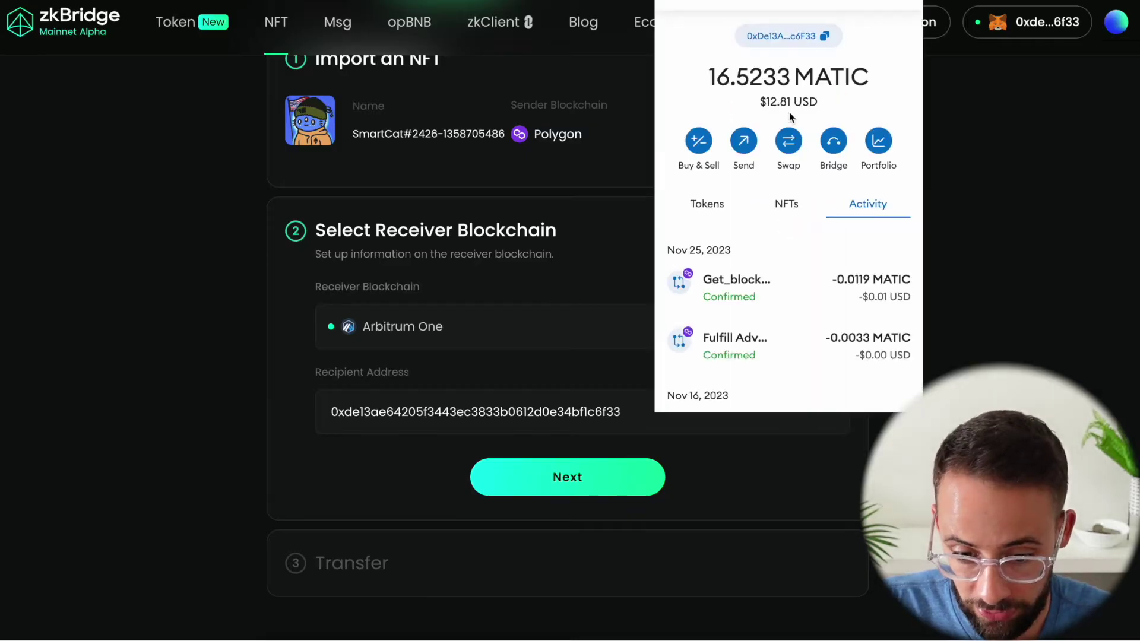
pyautogui.click(241, 364)
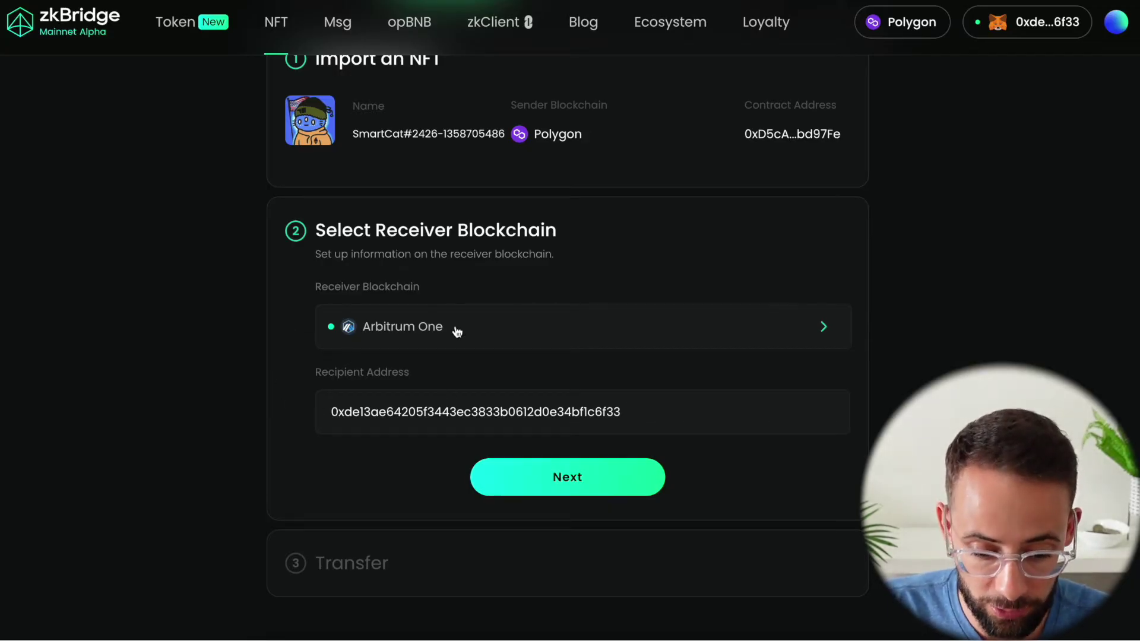
pyautogui.scroll(1, 594, 487)
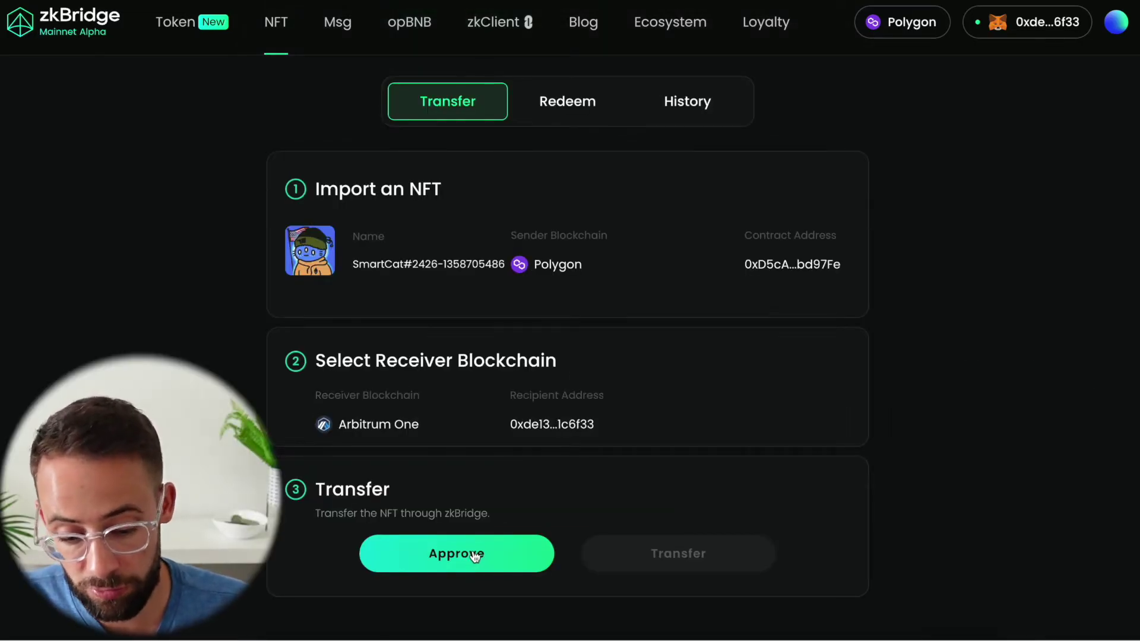
# Request approval for the SmartCat NFT and confirm it in the MetaMask popup.
pyautogui.click(475, 555)
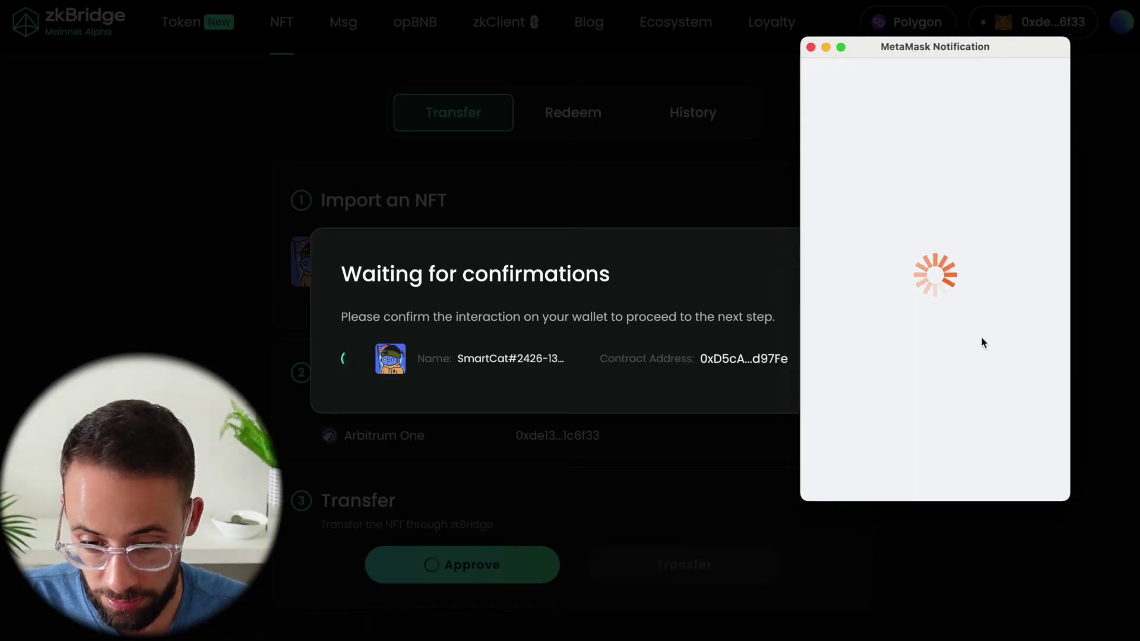
pyautogui.moveTo(944, 54); pyautogui.dragTo(964, 41)
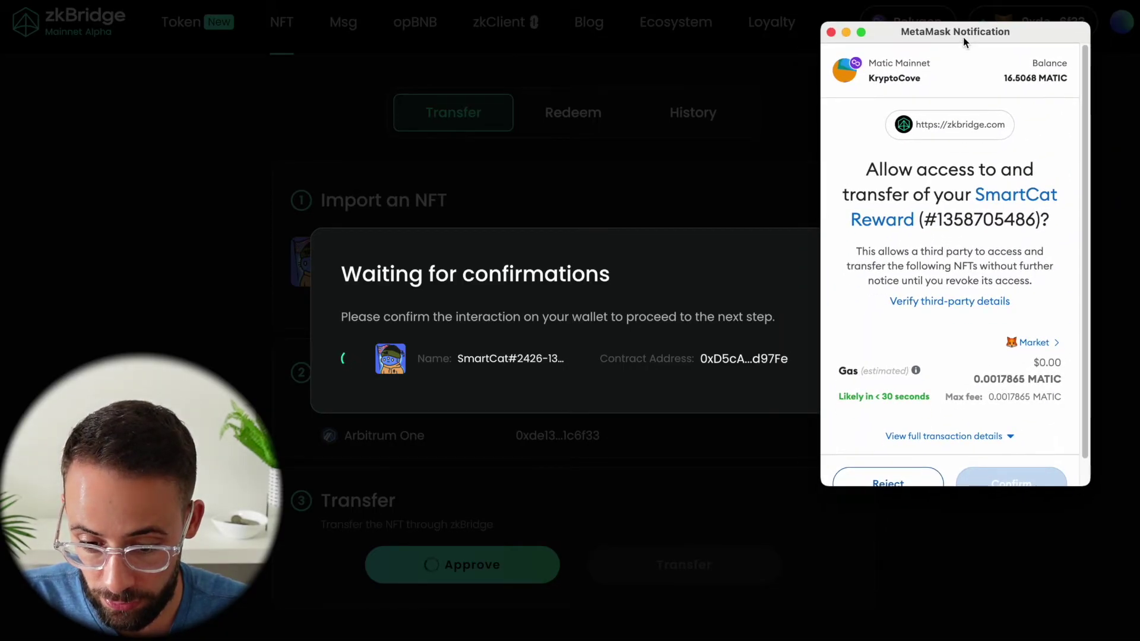
pyautogui.scroll(-2, 1018, 198)
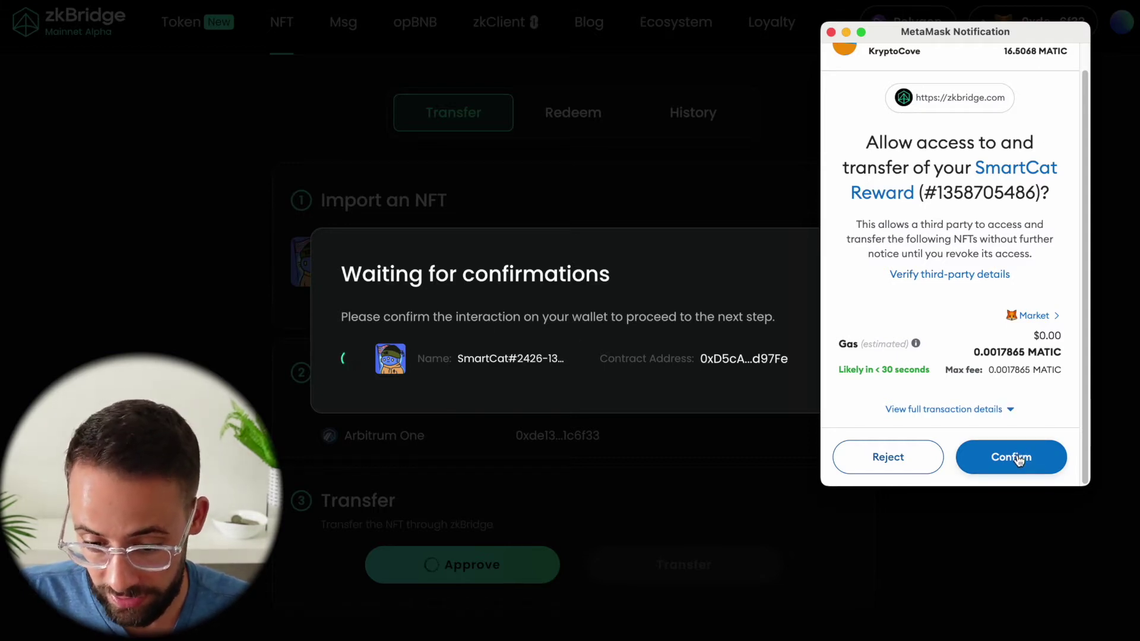
pyautogui.click(1017, 458)
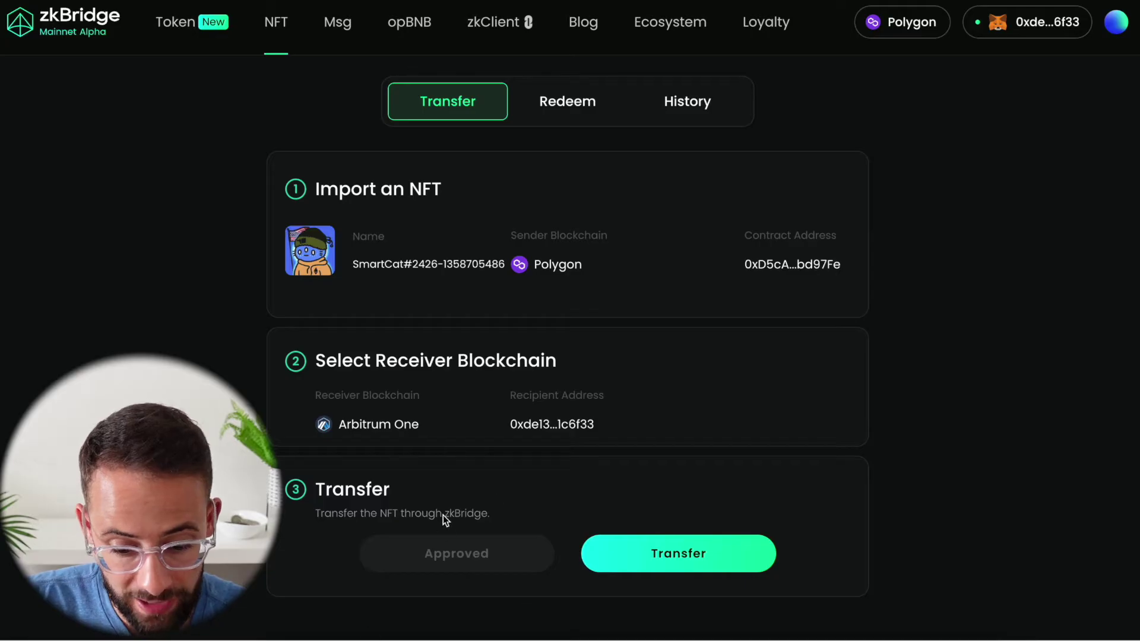
# Send the SmartCat NFT to Arbitrum One and confirm the transaction in MetaMask.
pyautogui.click(674, 560)
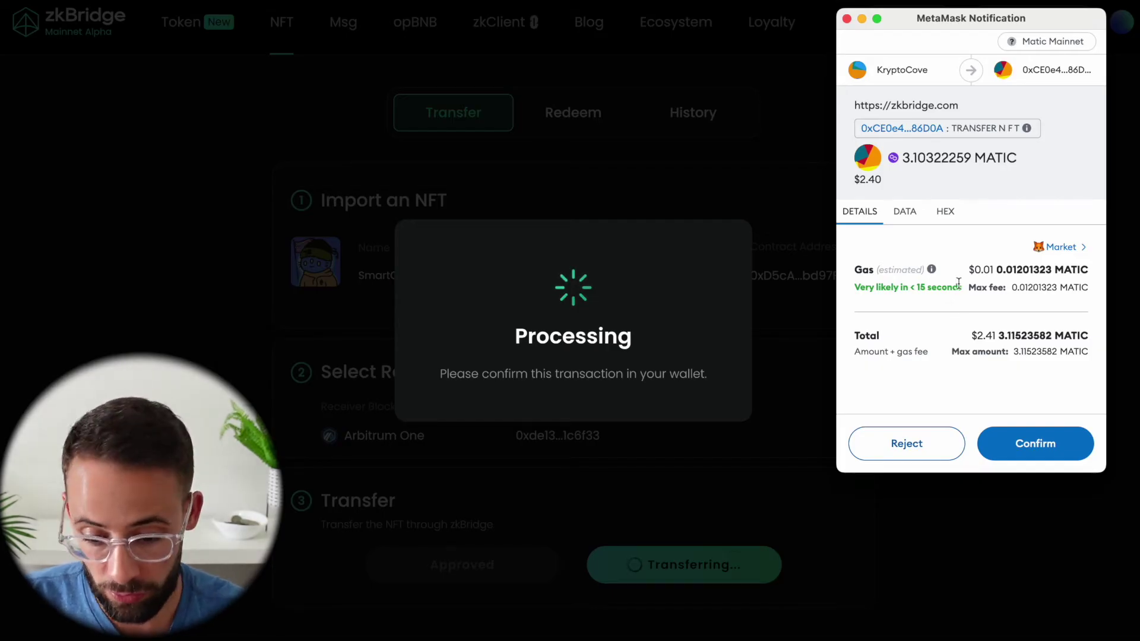
pyautogui.click(1045, 449)
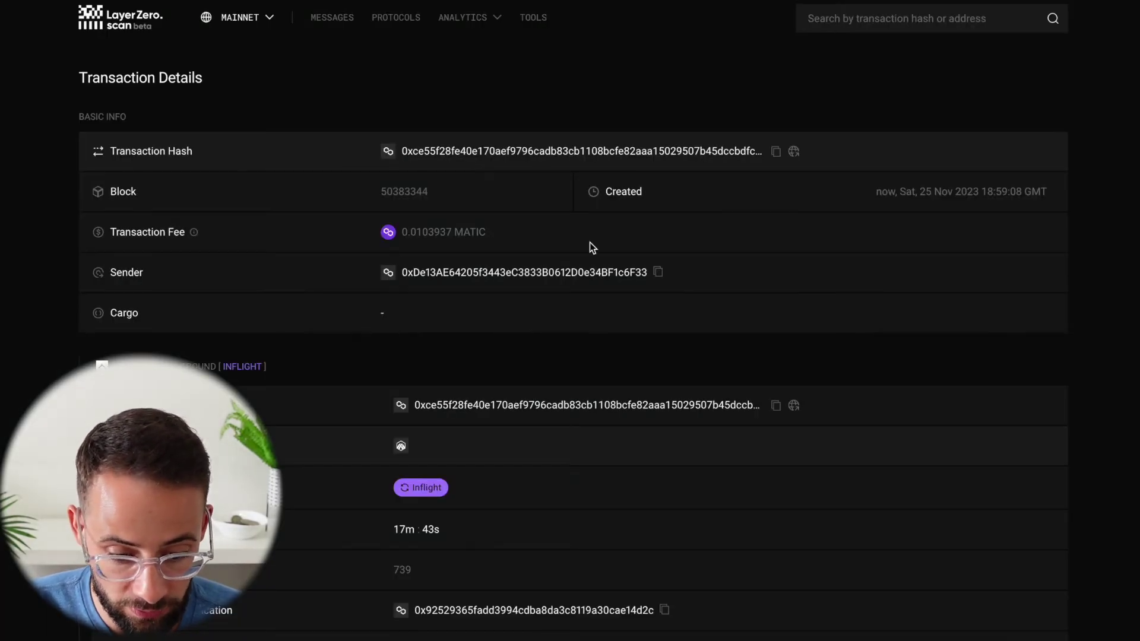
# Scroll the LayerZero Scan transaction details down to the Inflight message status.
pyautogui.scroll(-3, 588, 243)
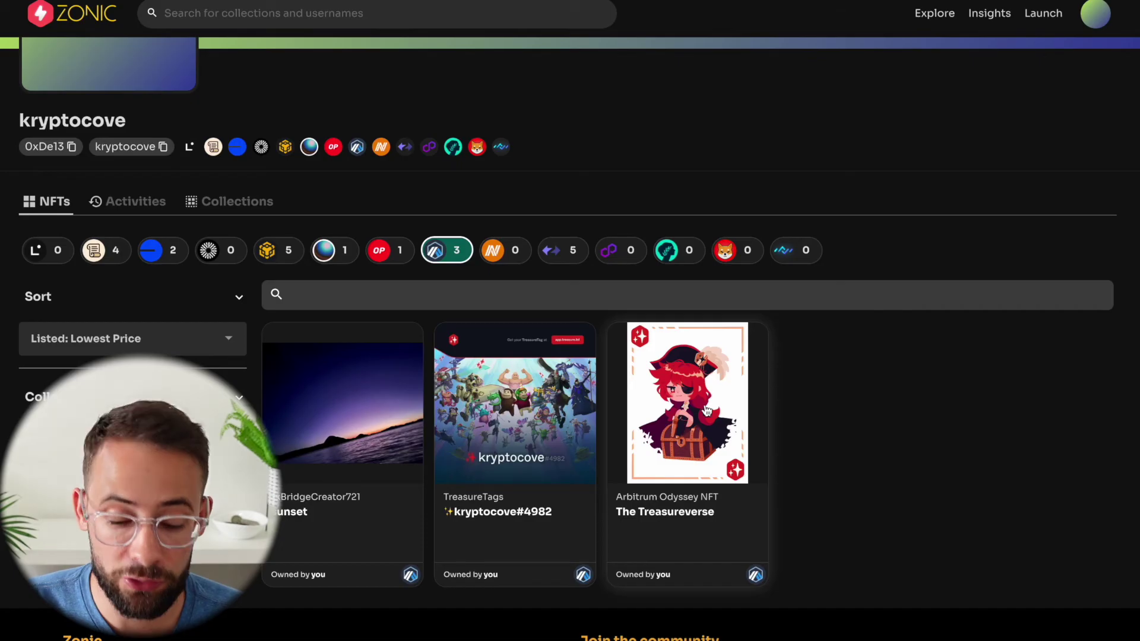
# Browse the wallet's 3 Arbitrum NFTs on the Zonic profile page.
pyautogui.scroll(-2, 817, 403)
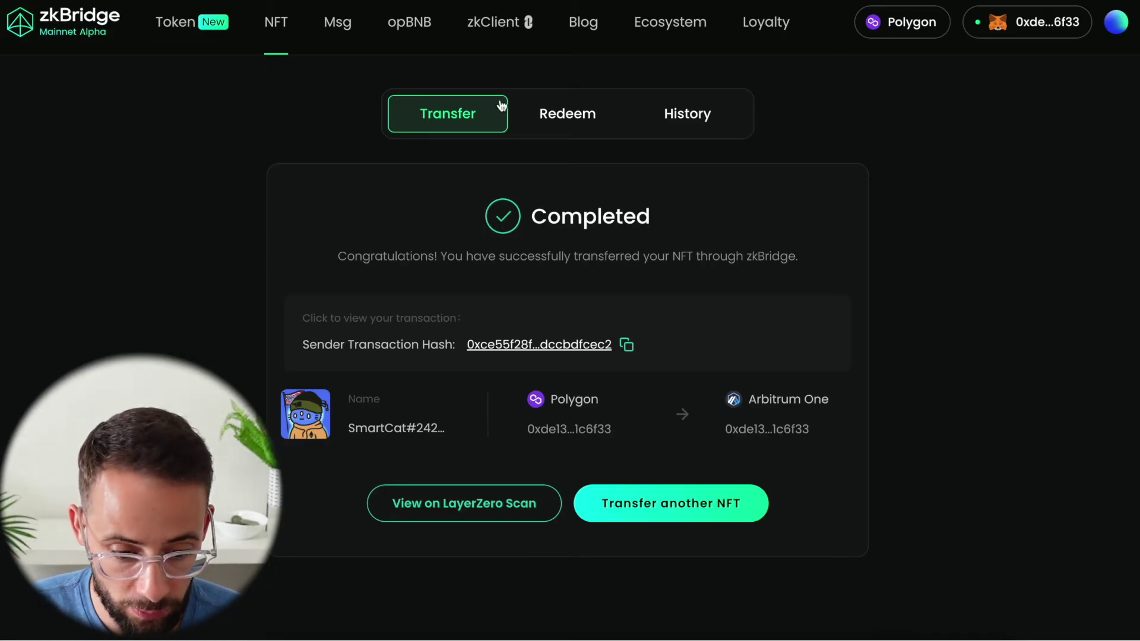
# Begin another NFT transfer with Polygon as sender and go to NFT creation.
pyautogui.click(683, 512)
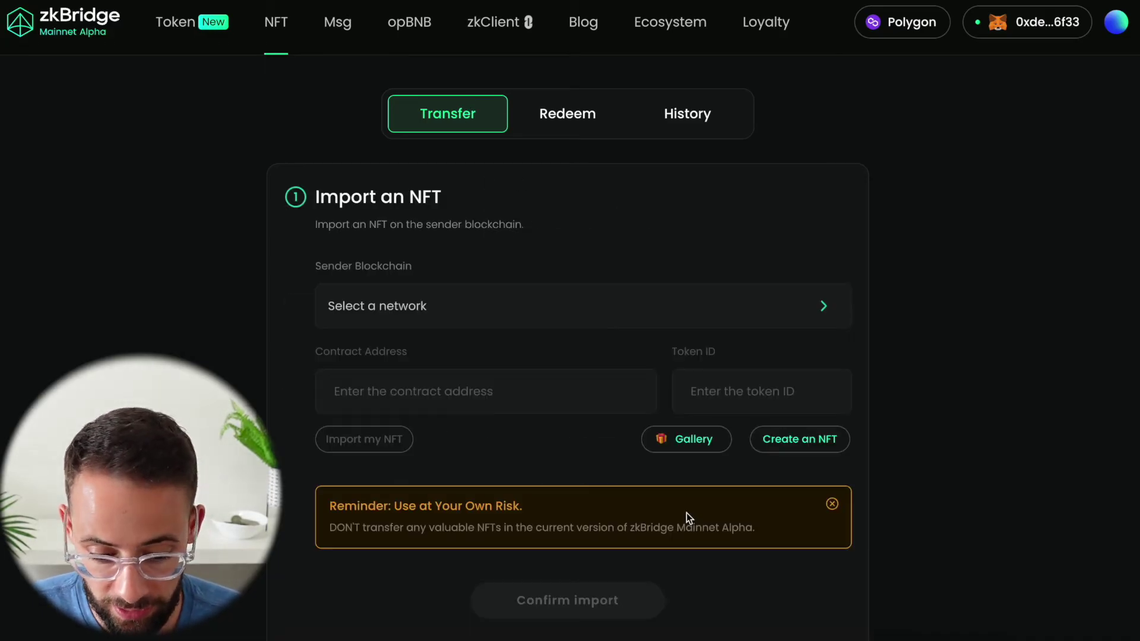
pyautogui.click(518, 312)
pyautogui.click(440, 500)
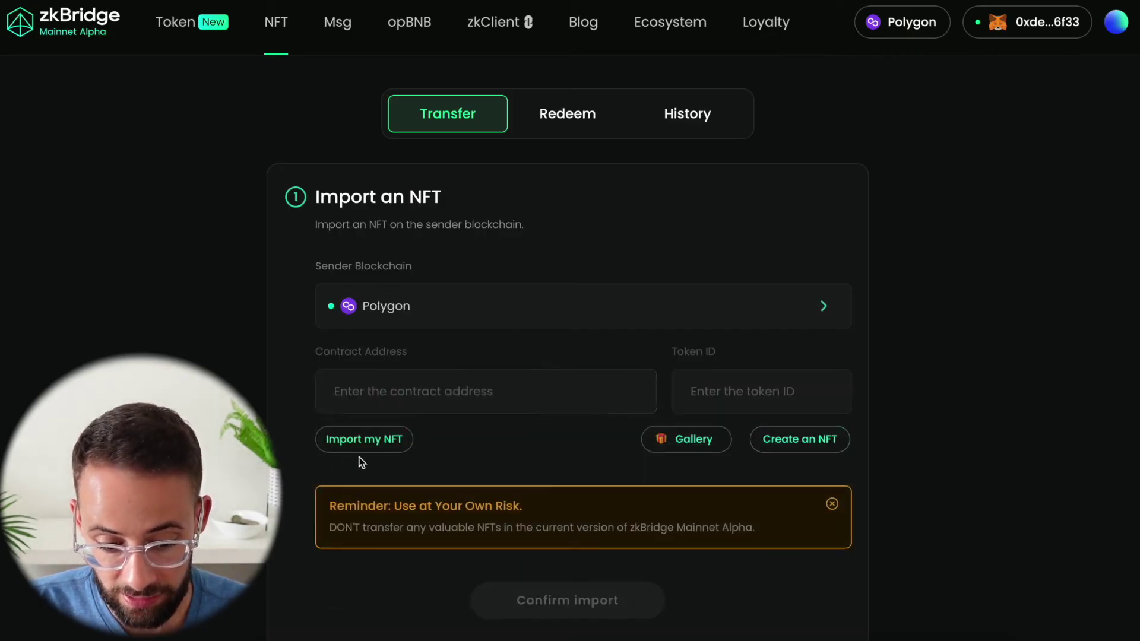
pyautogui.click(818, 445)
# Enter 'cat' as the new NFT's name and move to its description.
pyautogui.scroll(-1, 502, 389)
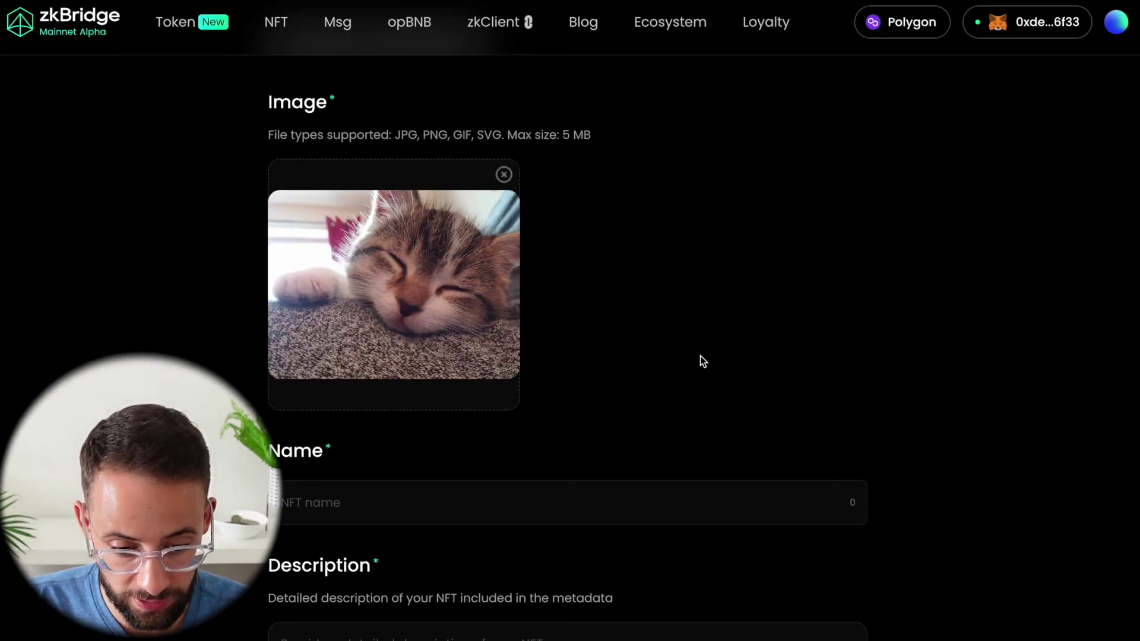
pyautogui.scroll(-1, 769, 440)
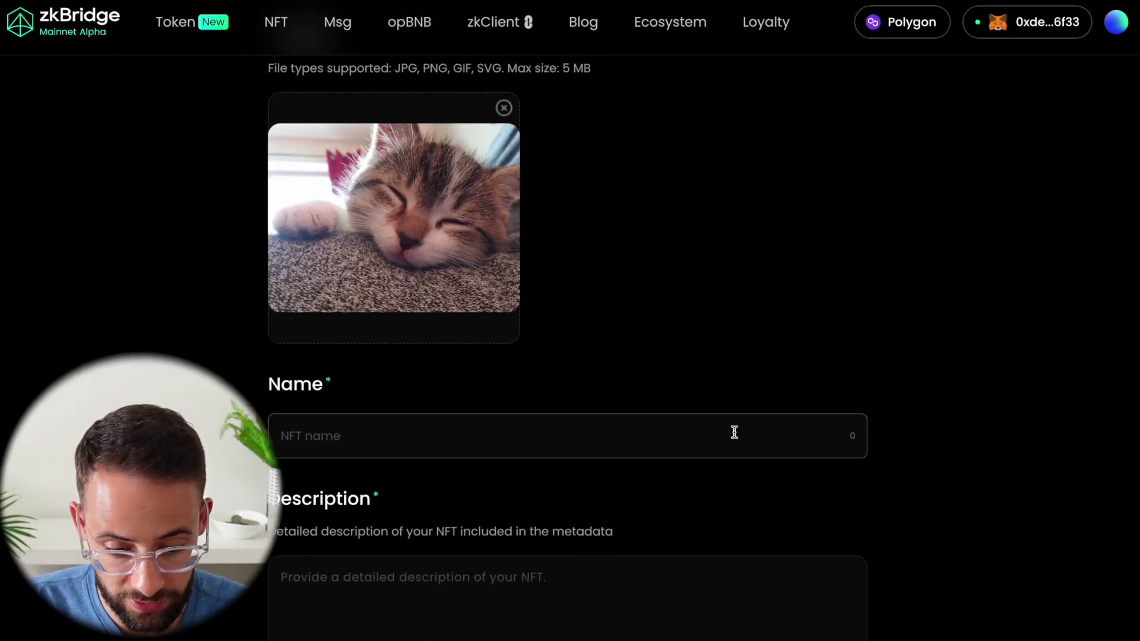
pyautogui.click(684, 451)
pyautogui.write('ca')
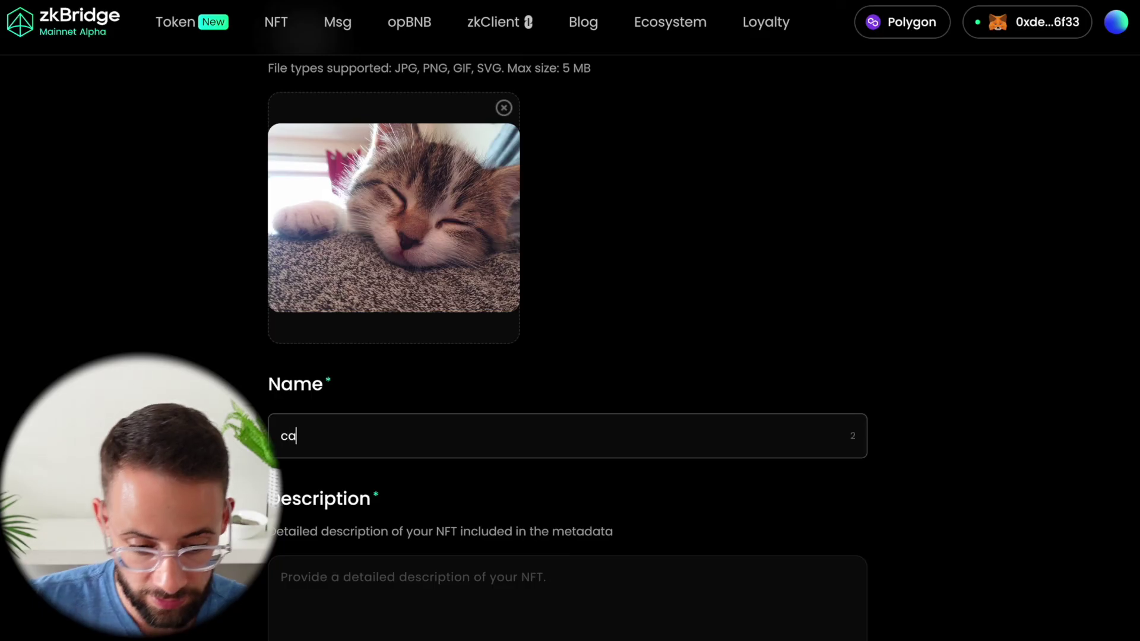
pyautogui.write('t')
pyautogui.scroll(-1, 563, 560)
pyautogui.click(270, 518)
pyautogui.write('cat')
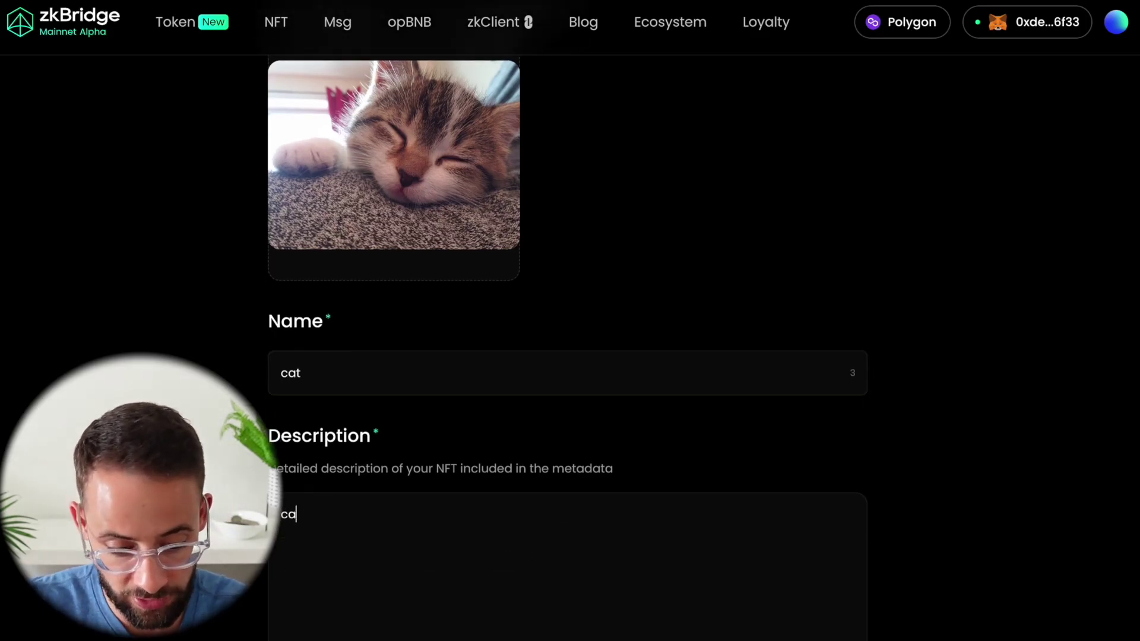
# Set the new NFT's network to Polygon.
pyautogui.scroll(-2, 270, 517)
pyautogui.scroll(-4, 407, 622)
pyautogui.scroll(-1, 442, 460)
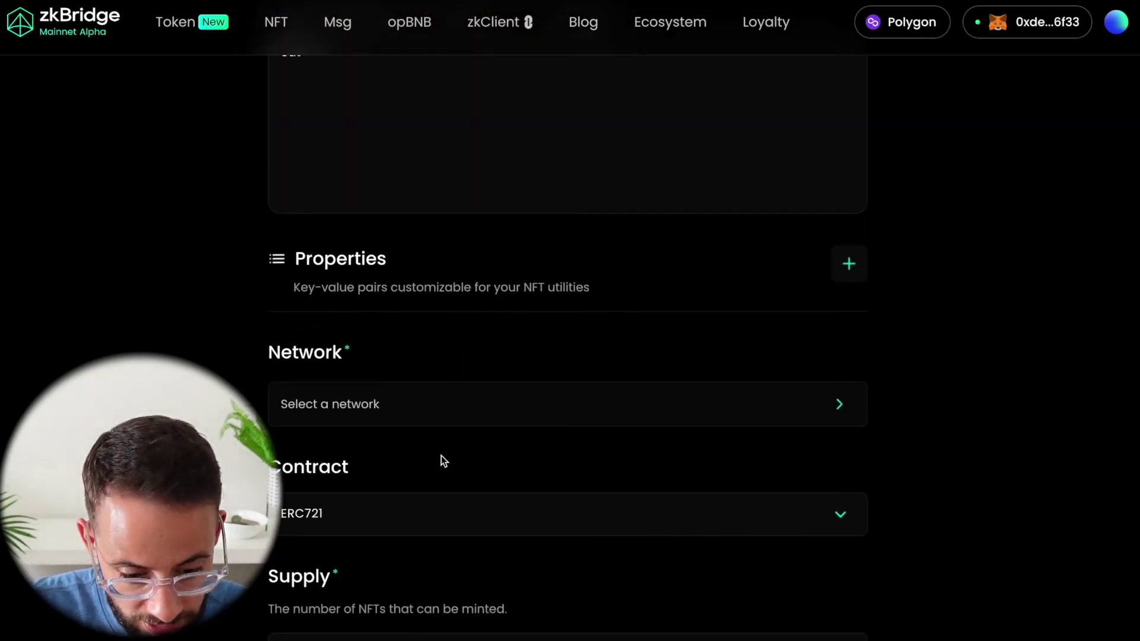
pyautogui.click(463, 406)
pyautogui.scroll(-2, 463, 406)
pyautogui.click(389, 474)
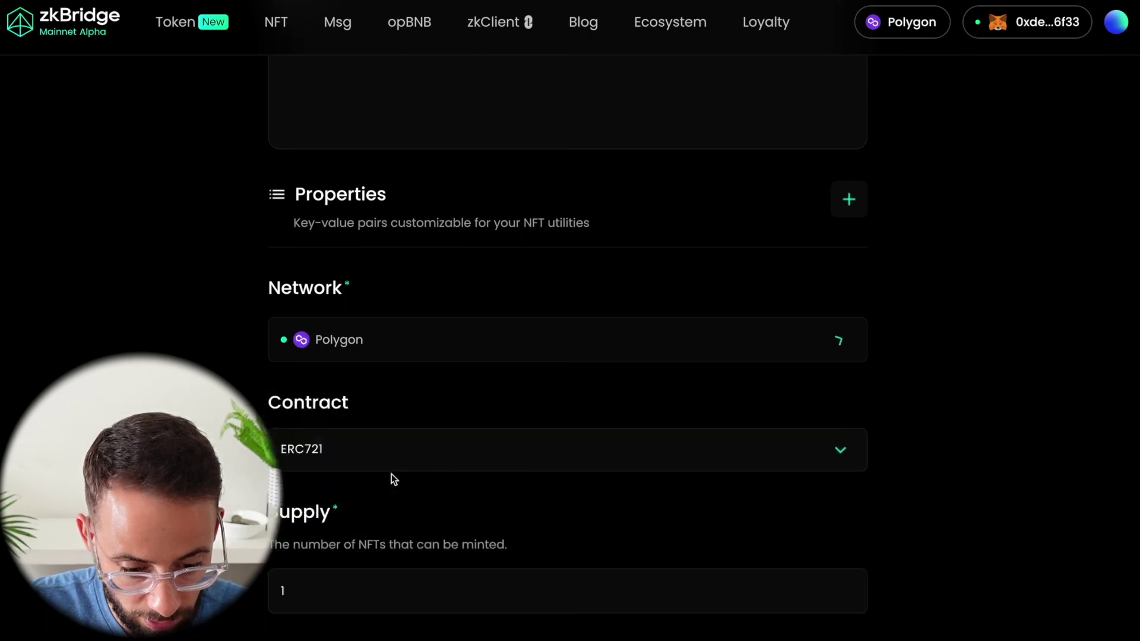
pyautogui.scroll(-1, 391, 473)
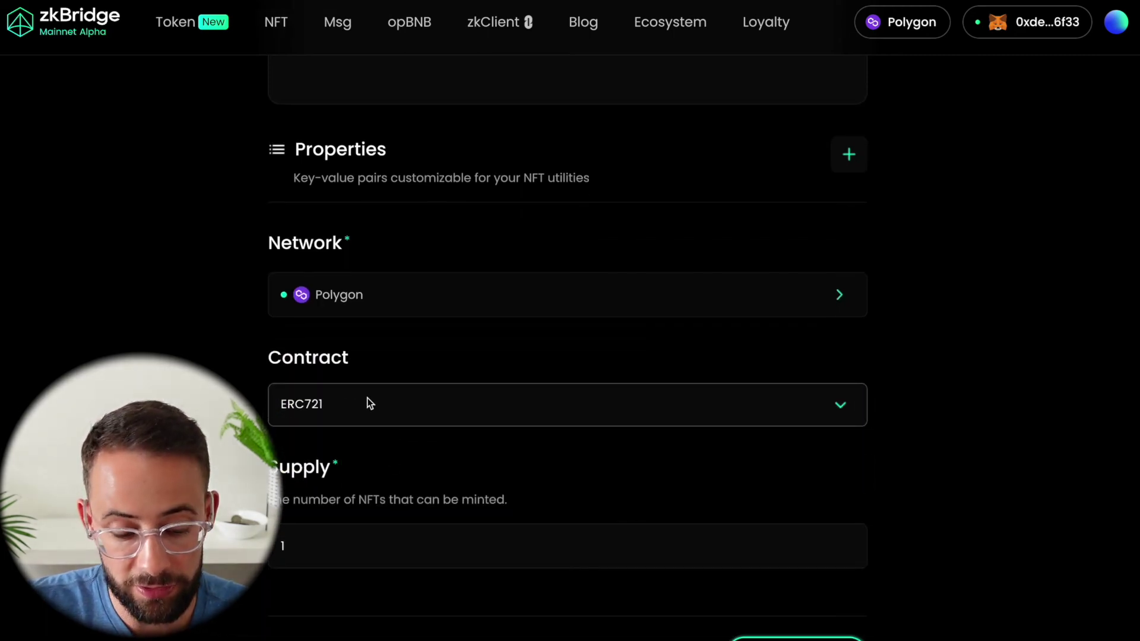
pyautogui.scroll(-1, 356, 415)
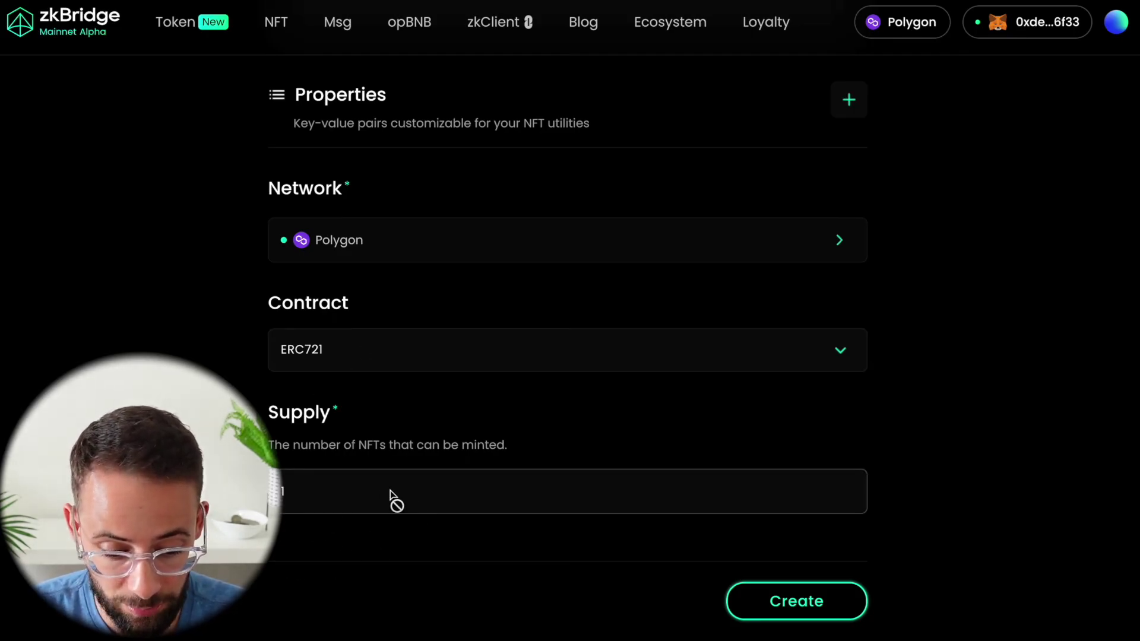
# Mint the cat-photo NFT on Polygon and approve the minting transaction in MetaMask.
pyautogui.click(832, 613)
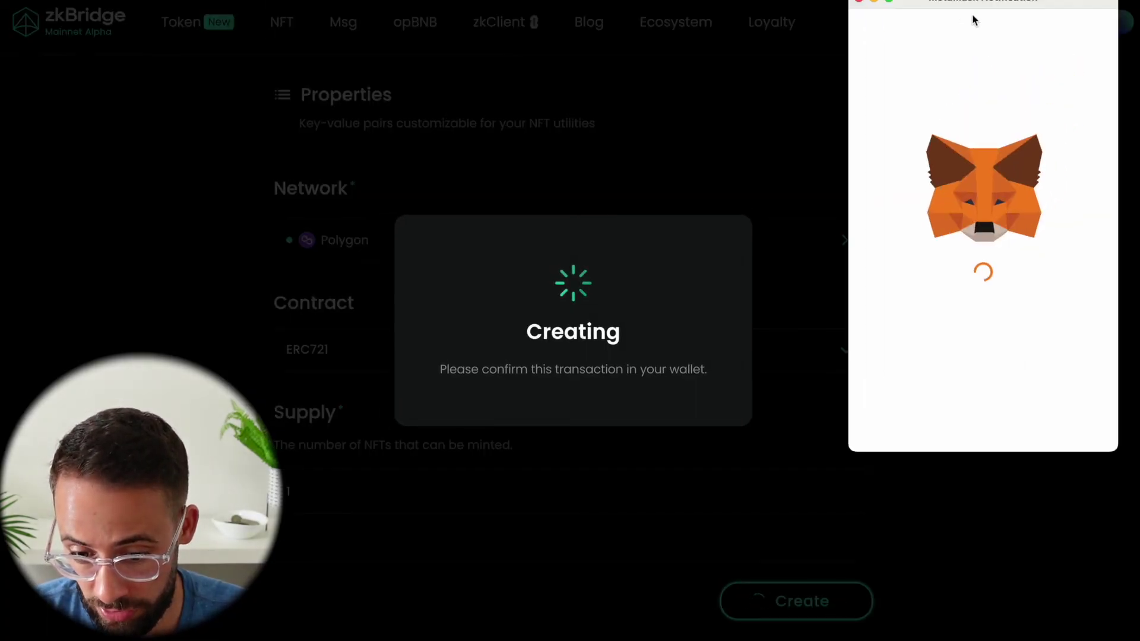
pyautogui.click(1035, 470)
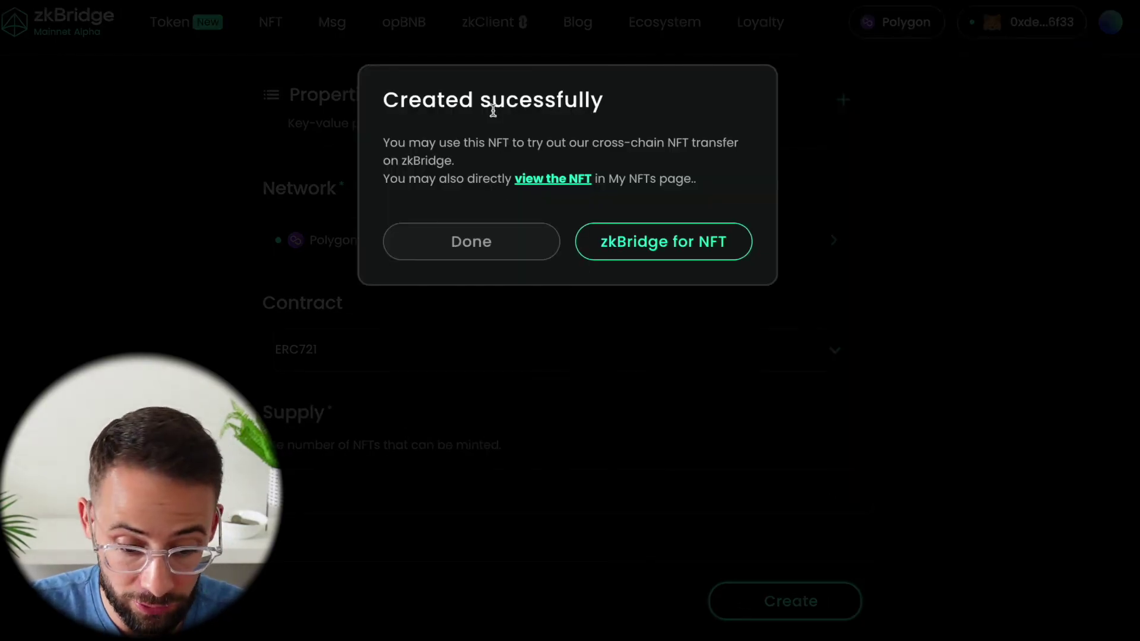
pyautogui.click(681, 244)
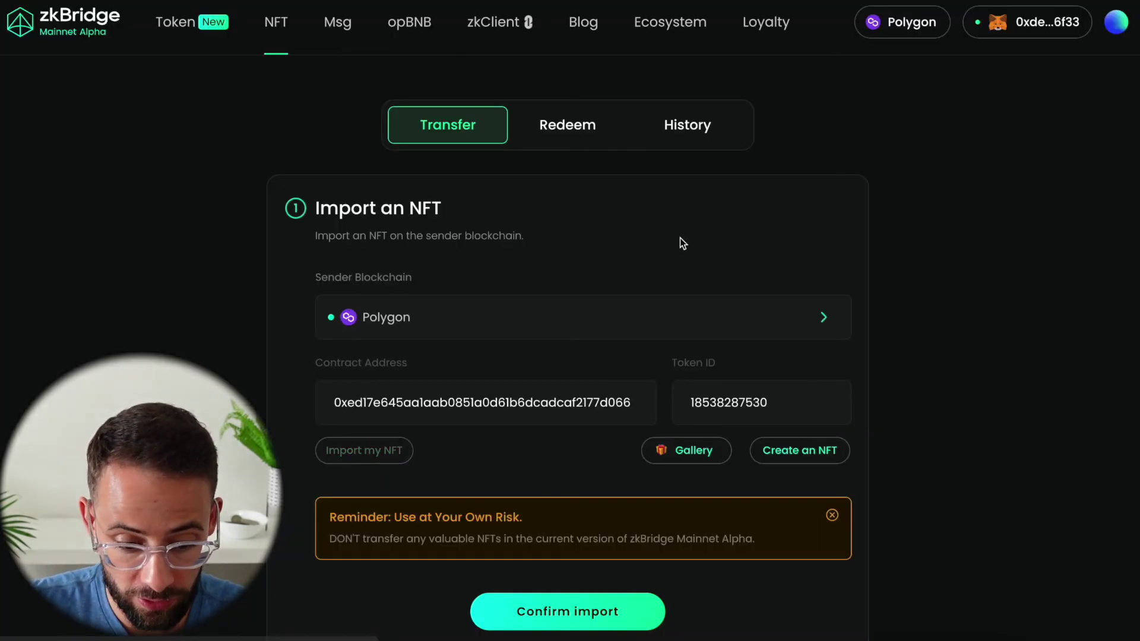
pyautogui.scroll(-1, 680, 240)
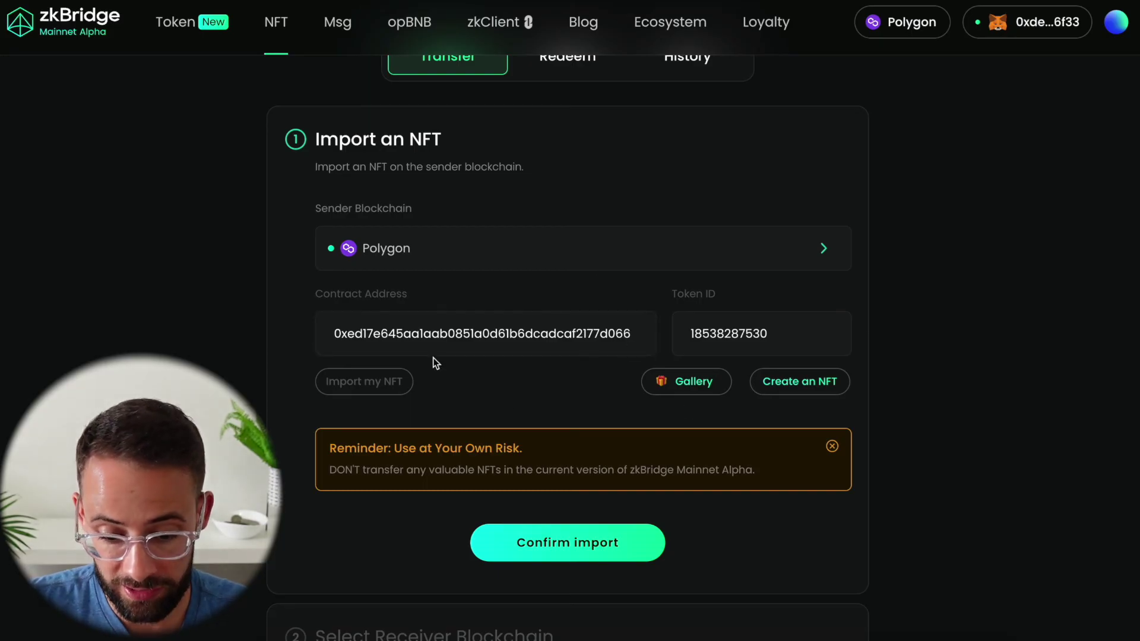
pyautogui.scroll(-1, 618, 384)
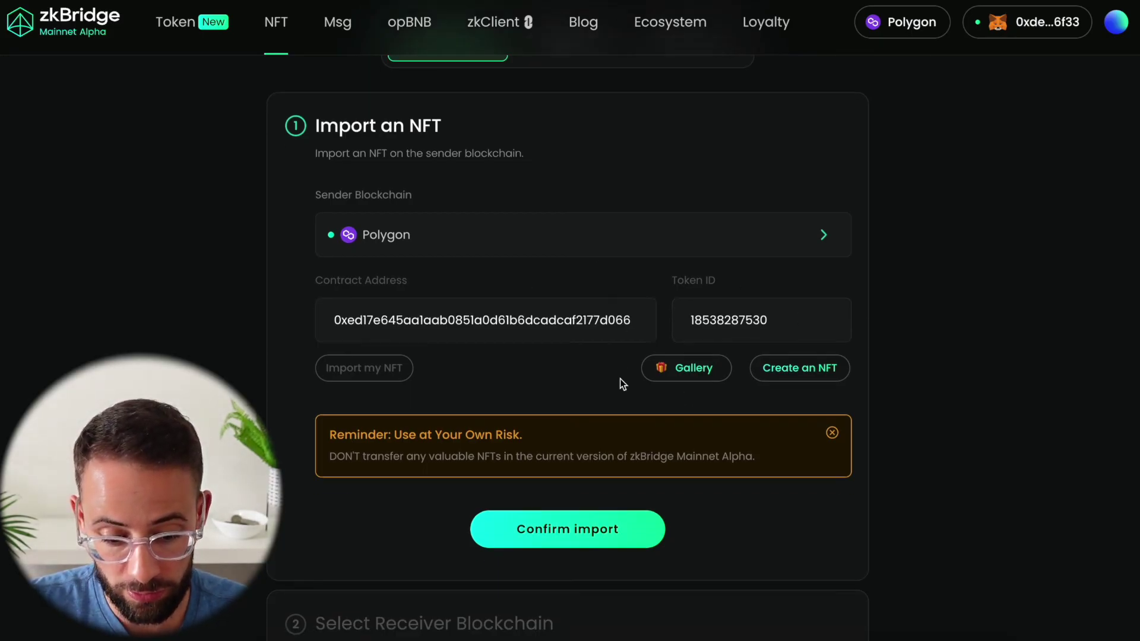
pyautogui.scroll(1, 646, 338)
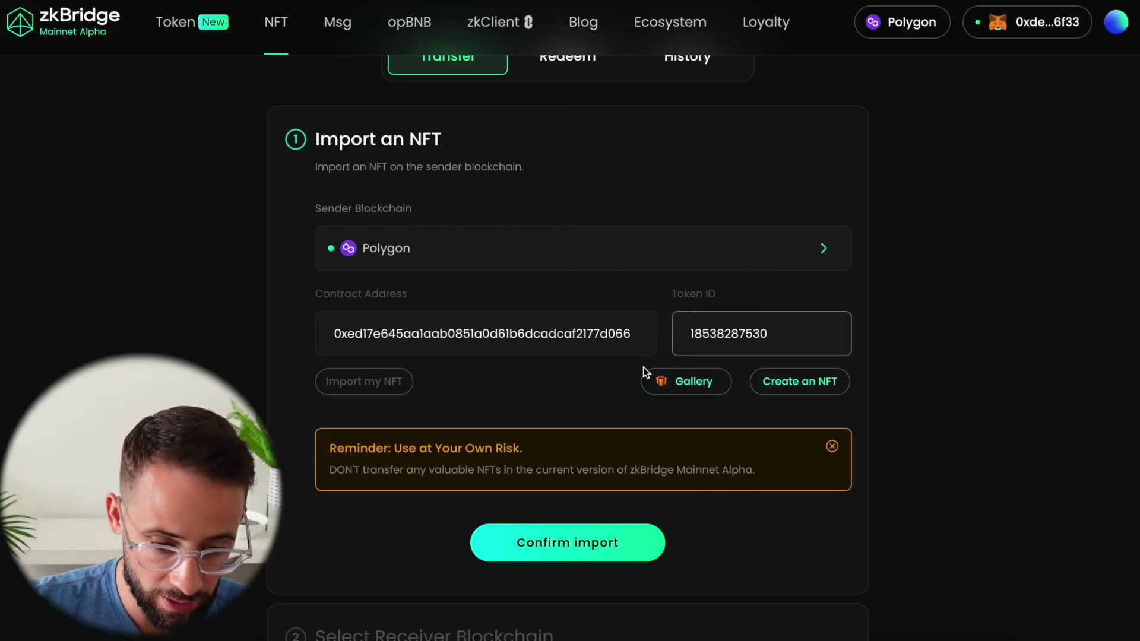
pyautogui.scroll(1, 837, 390)
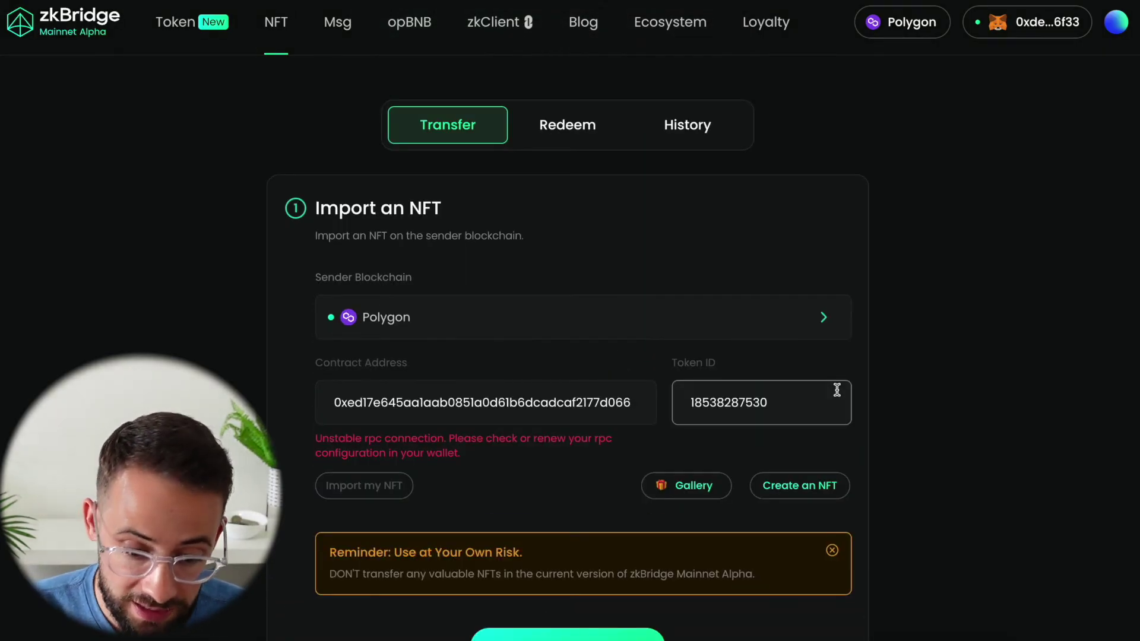